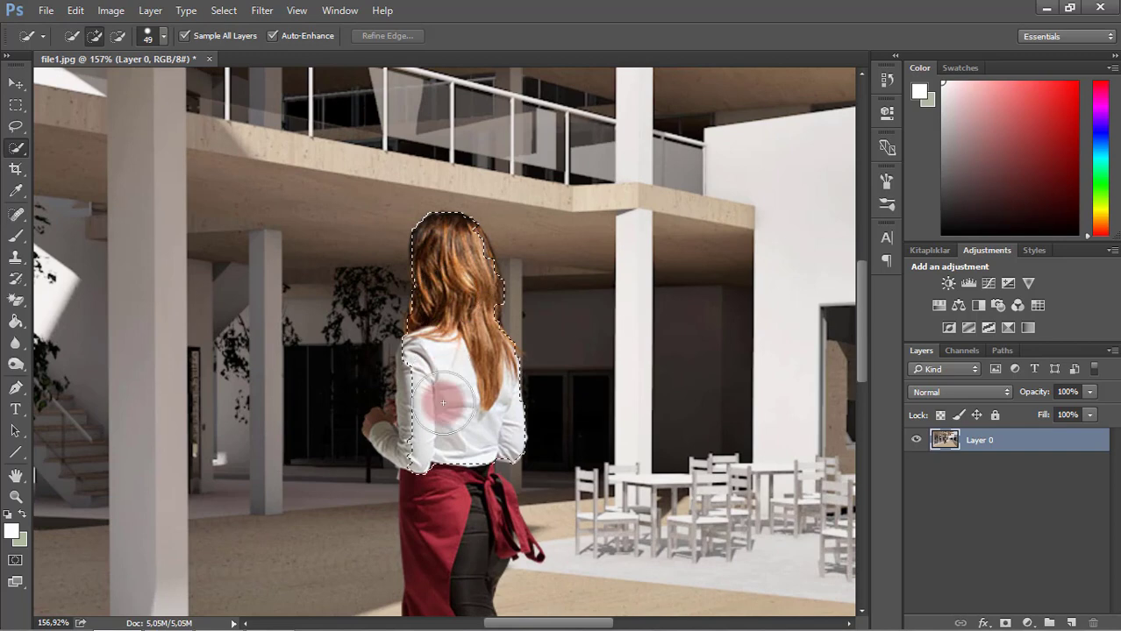
# - Extend the Quick Selection down over the woman's apron, legs and feet
pyautogui.scroll(-3, 455, 462)
pyautogui.scroll(-5, 456, 447)
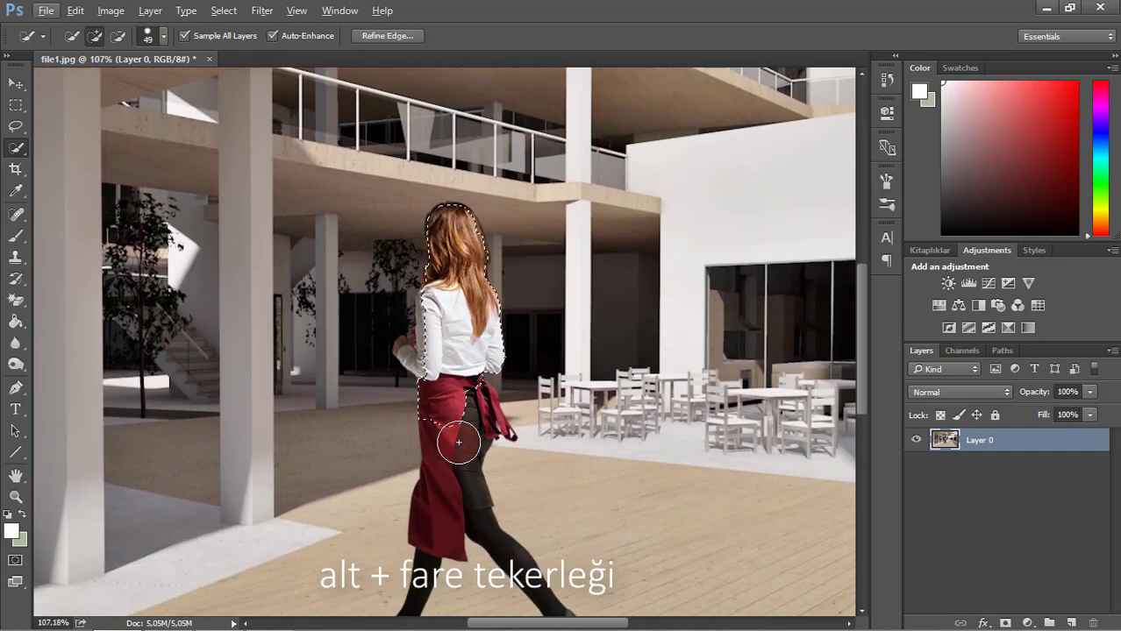
pyautogui.moveTo(472, 336); pyautogui.dragTo(469, 356)
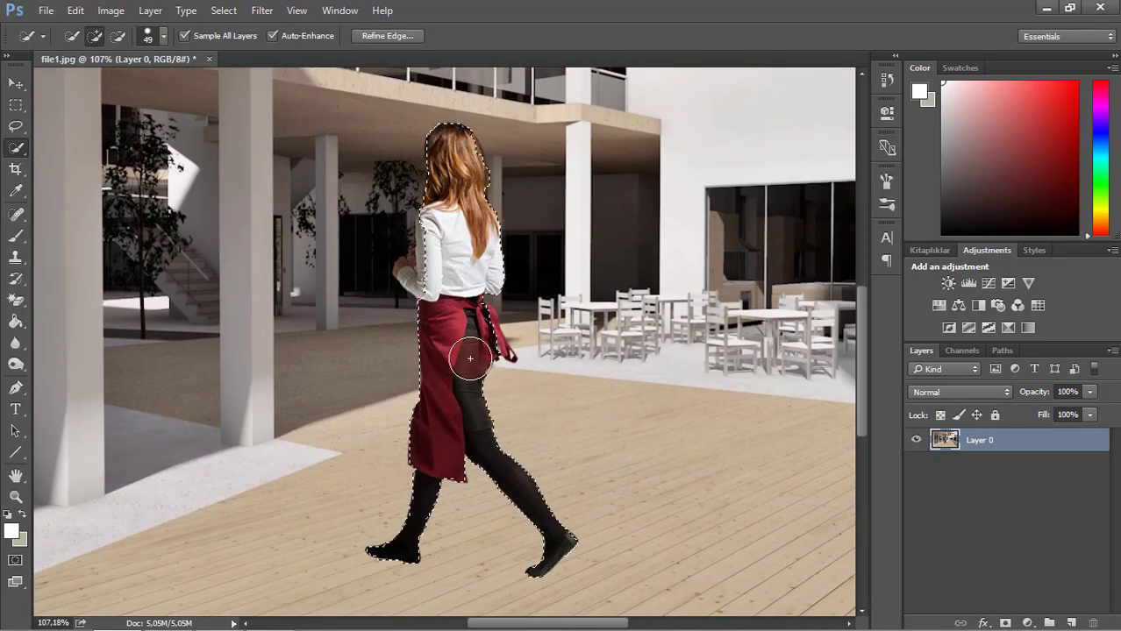
# - Reduce the Quick Selection brush size to 16 and add the woman's hand and forearm to the selection
pyautogui.keyDown('alt'); pyautogui.rightClick(439, 281); pyautogui.keyUp('alt')
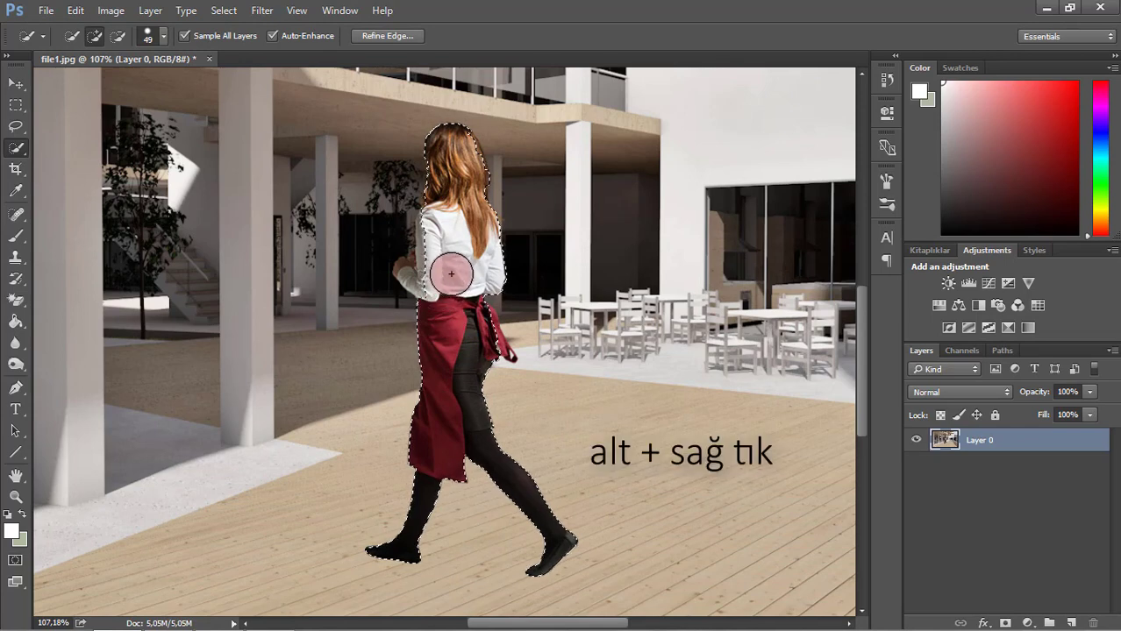
pyautogui.keyDown('alt'); pyautogui.rightClick(467, 279); pyautogui.keyUp('alt')
pyautogui.moveTo(462, 270); pyautogui.dragTo(404, 216)
pyautogui.scroll(5, 398, 281)
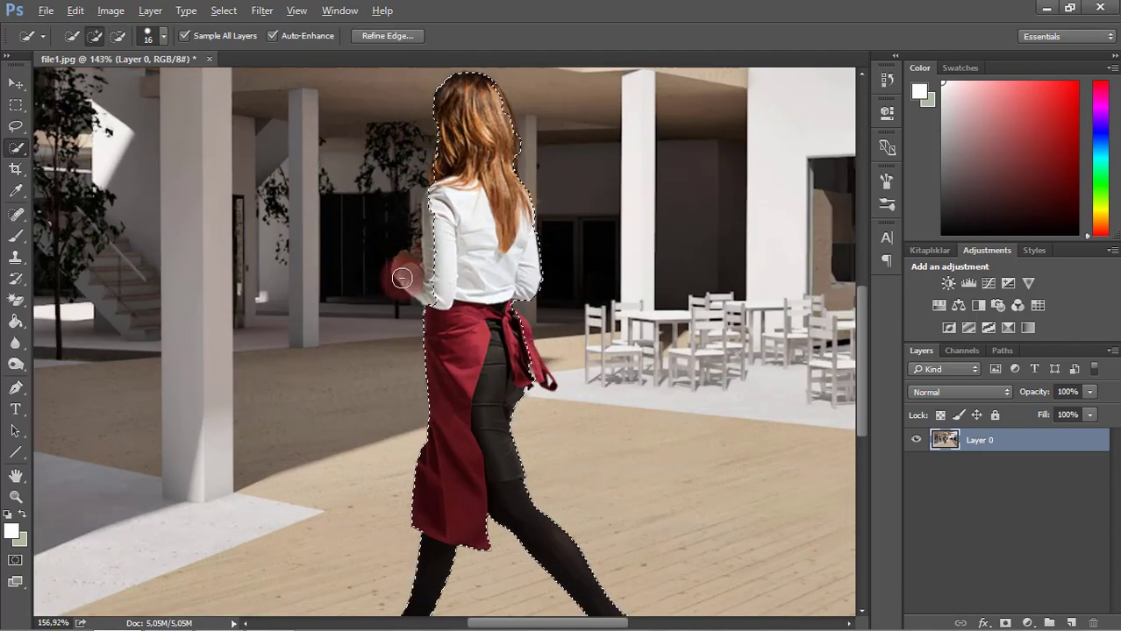
pyautogui.moveTo(431, 314)
pyautogui.mouseDown()
pyautogui.moveTo(392, 256)
pyautogui.moveTo(414, 279)
pyautogui.mouseUp()
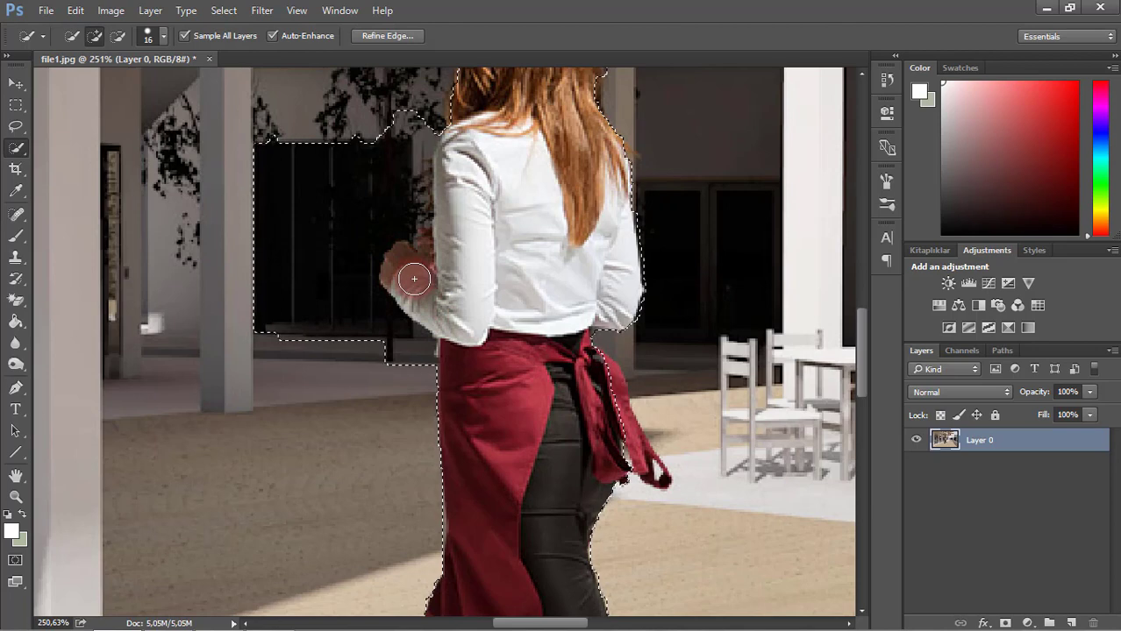
# - Subtract the dark background beside the woman's arm from the selection and clean up the edges around her hand and hair
pyautogui.scroll(-3, 315, 159)
pyautogui.scroll(10, 316, 160)
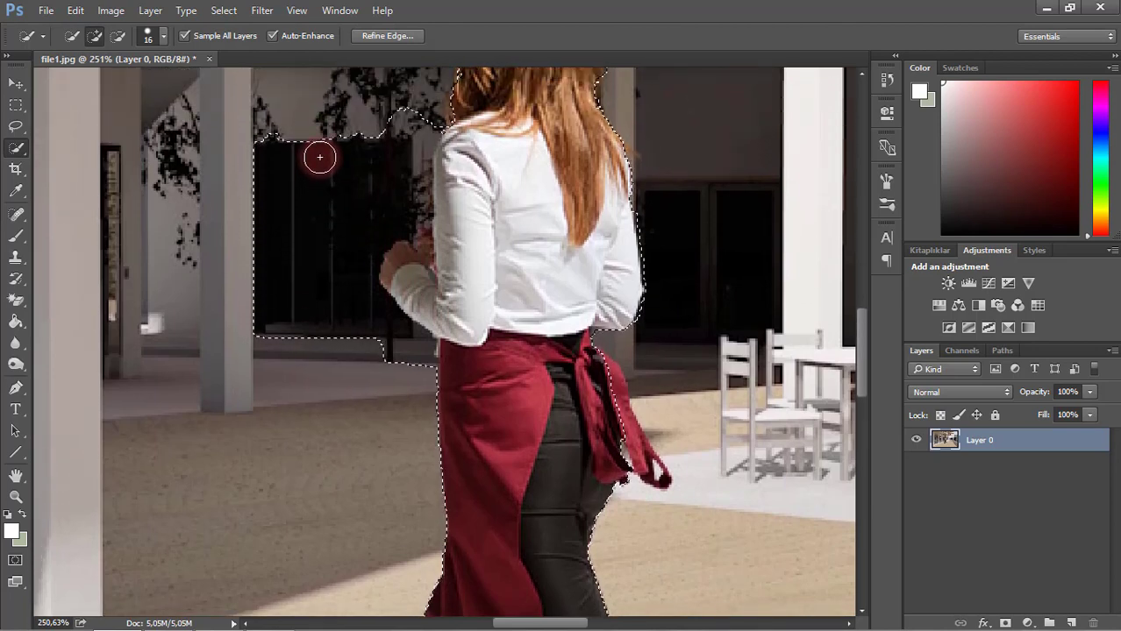
pyautogui.scroll(4, 329, 160)
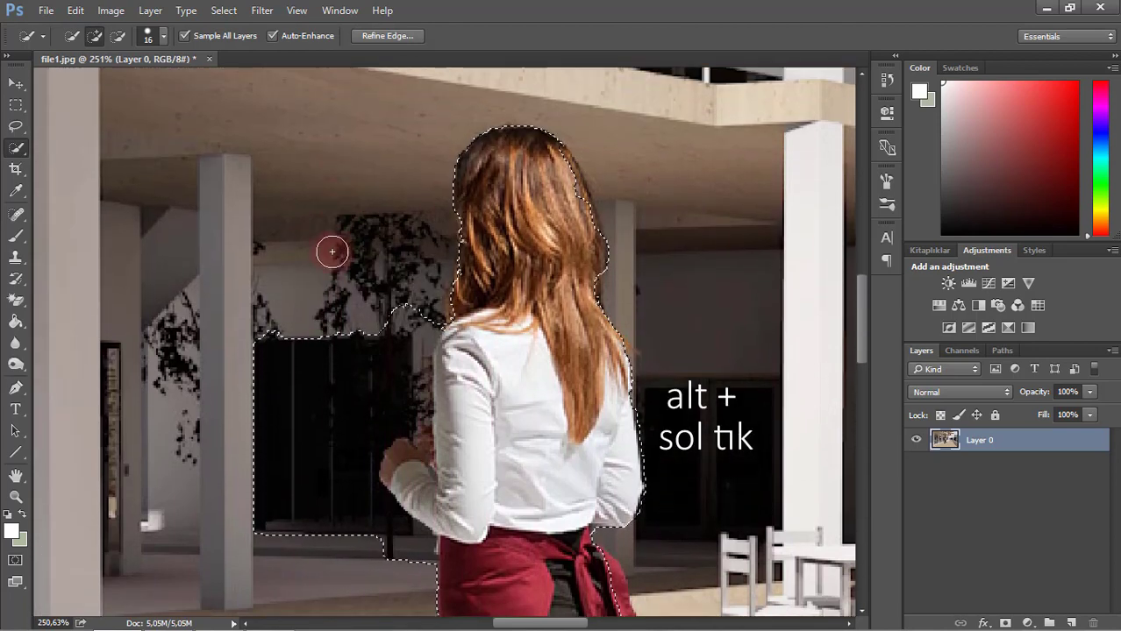
pyautogui.moveTo(331, 250)
pyautogui.mouseDown()
pyautogui.moveTo(260, 325)
pyautogui.moveTo(279, 377)
pyautogui.moveTo(259, 448)
pyautogui.moveTo(273, 514)
pyautogui.moveTo(314, 537)
pyautogui.moveTo(280, 525)
pyautogui.moveTo(337, 558)
pyautogui.moveTo(408, 560)
pyautogui.mouseUp()
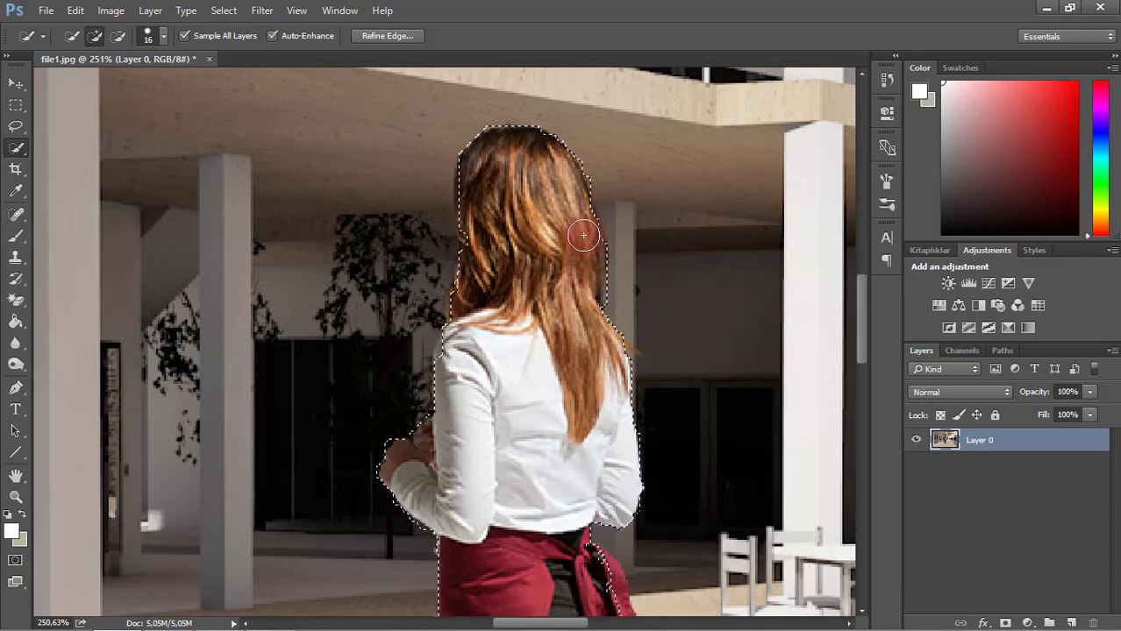
# - Add the hanging bow at the back of the woman's red apron to the selection
pyautogui.scroll(-5, 643, 250)
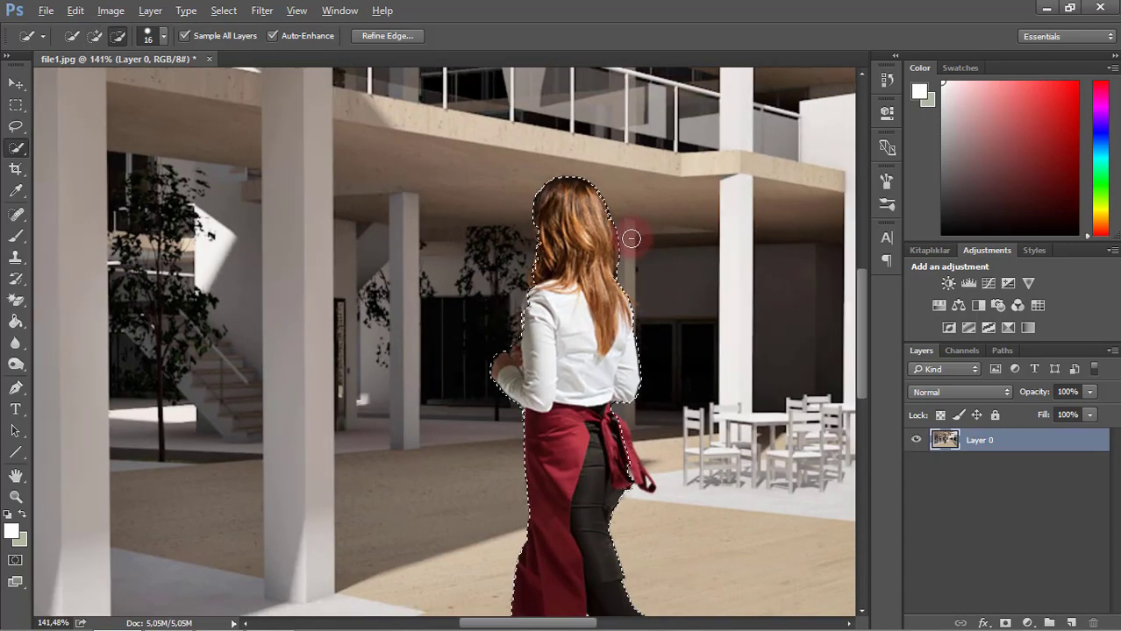
pyautogui.scroll(-2, 675, 250)
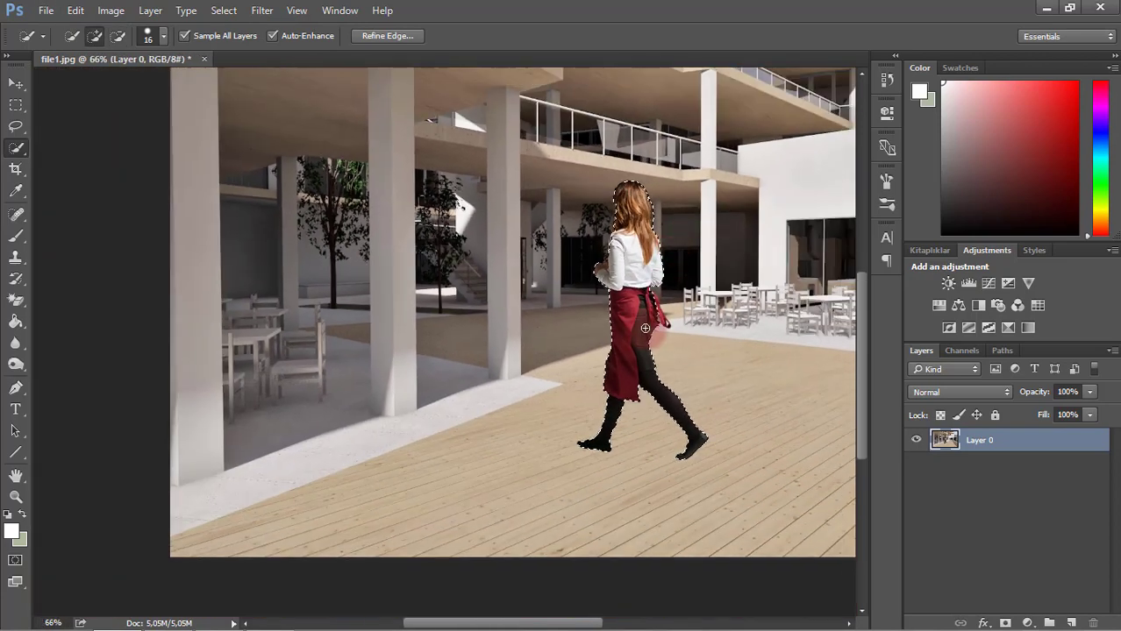
pyautogui.moveTo(522, 625); pyautogui.dragTo(570, 624)
pyautogui.scroll(3, 553, 383)
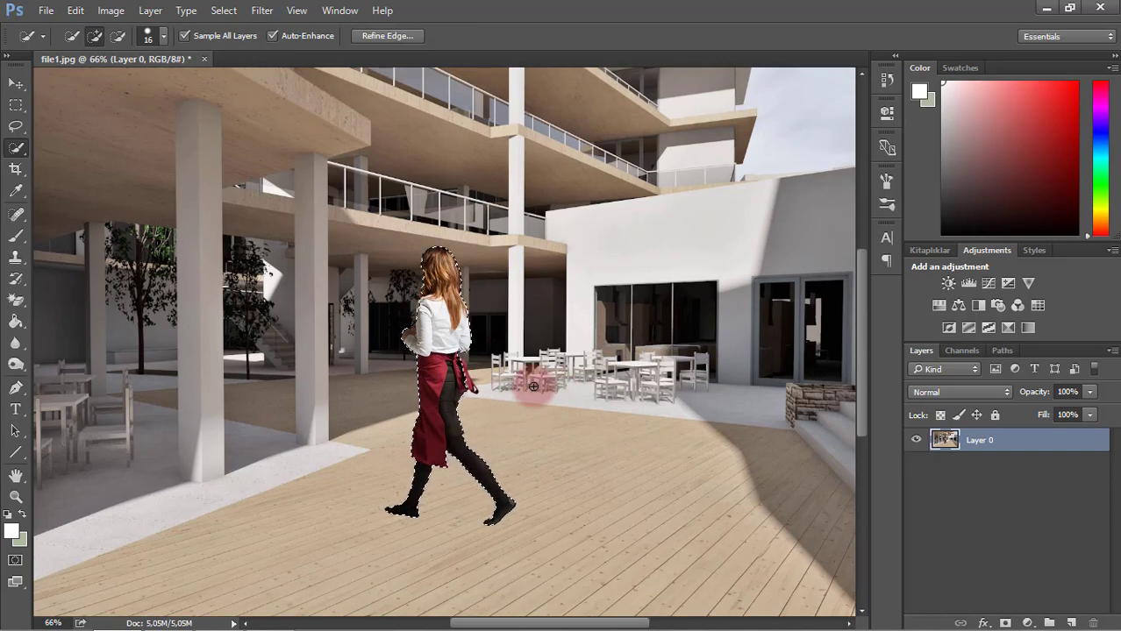
pyautogui.scroll(5, 493, 381)
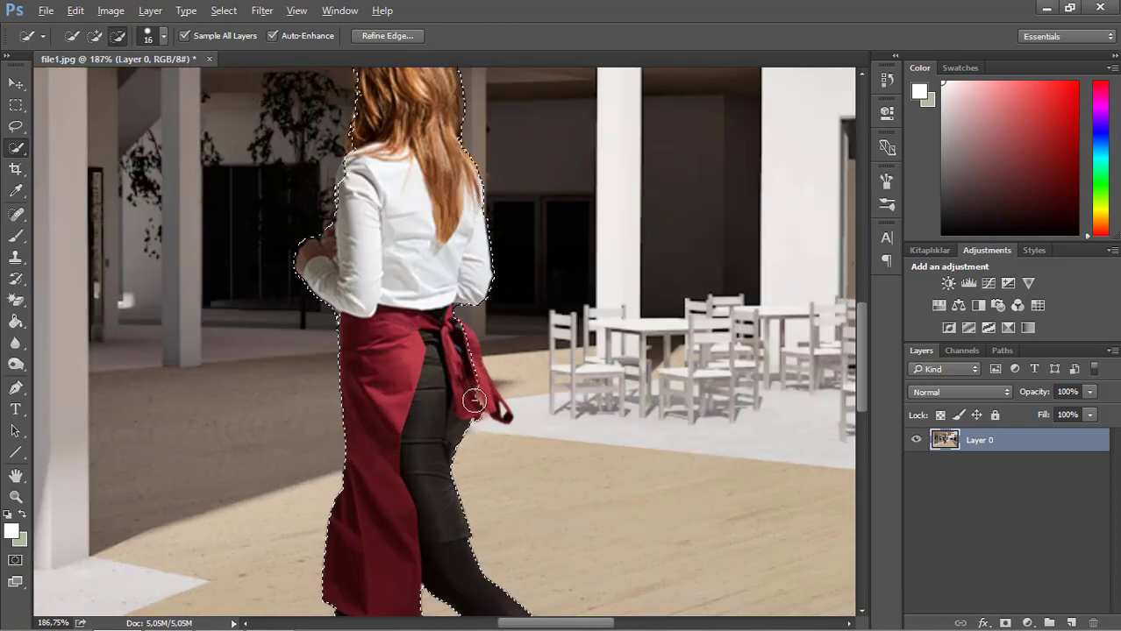
pyautogui.moveTo(461, 340); pyautogui.dragTo(470, 370)
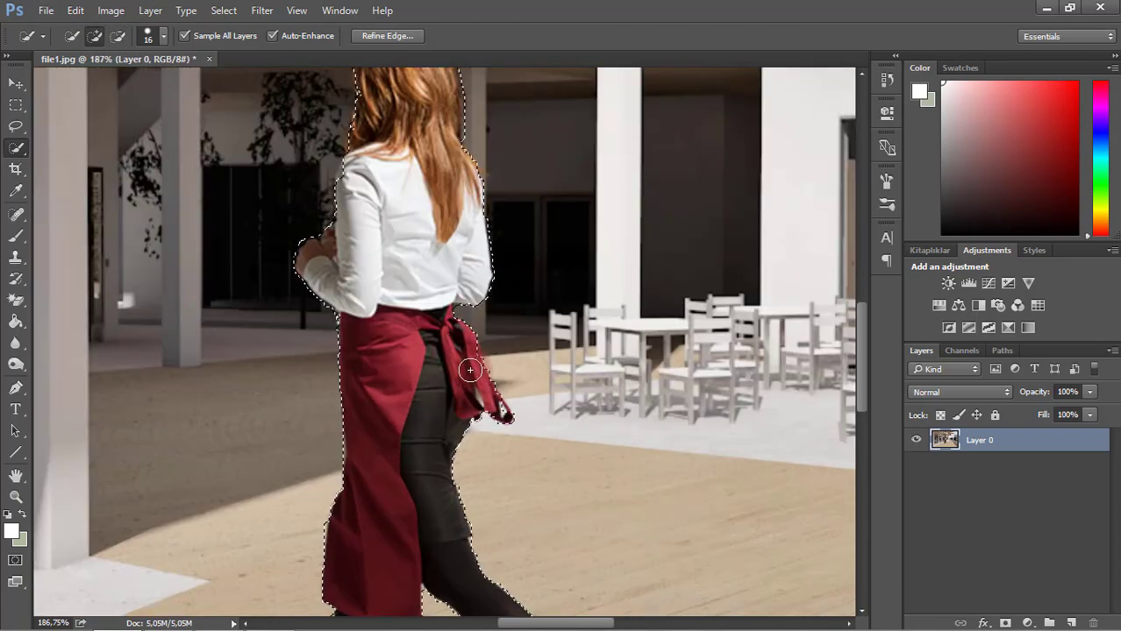
# - Copy the selected woman from Layer 0 to a new layer
pyautogui.scroll(-2, 562, 377)
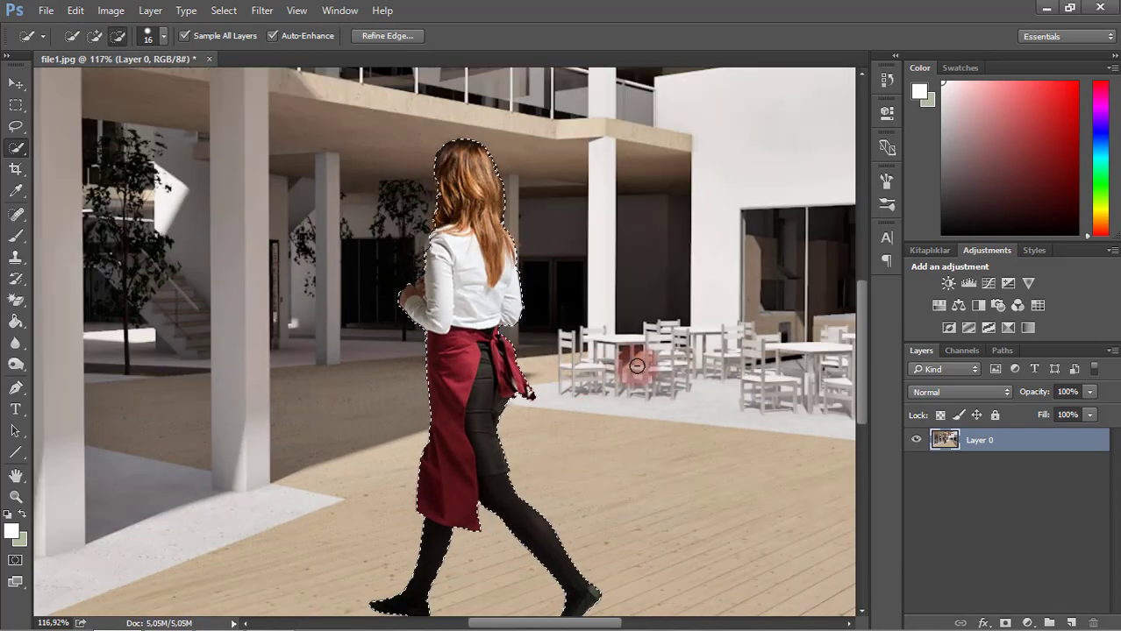
pyautogui.scroll(-2, 637, 367)
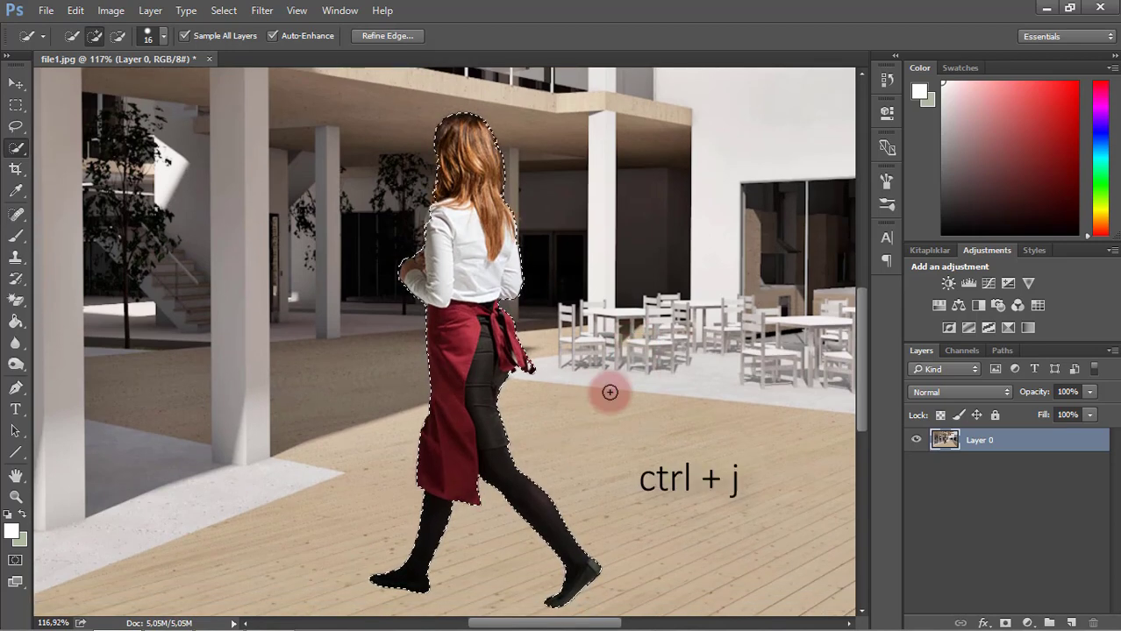
pyautogui.hotkey('ctrl', 'j')
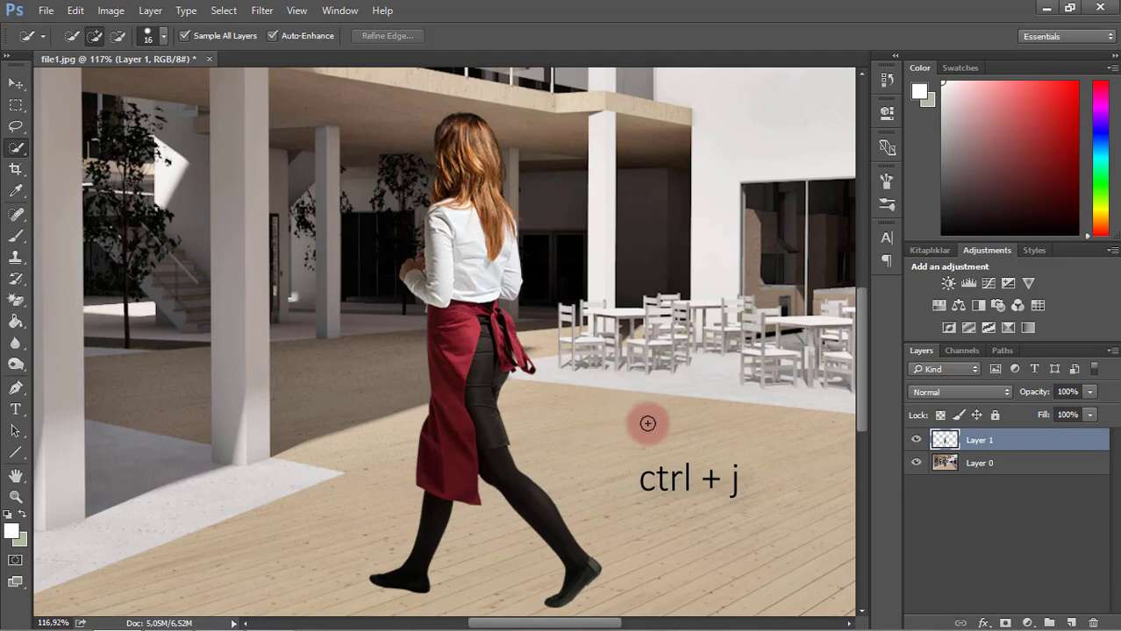
# - Hide Layer 1, make Layer 0 active and load Layer 1's outline as a selection
pyautogui.click(918, 441)
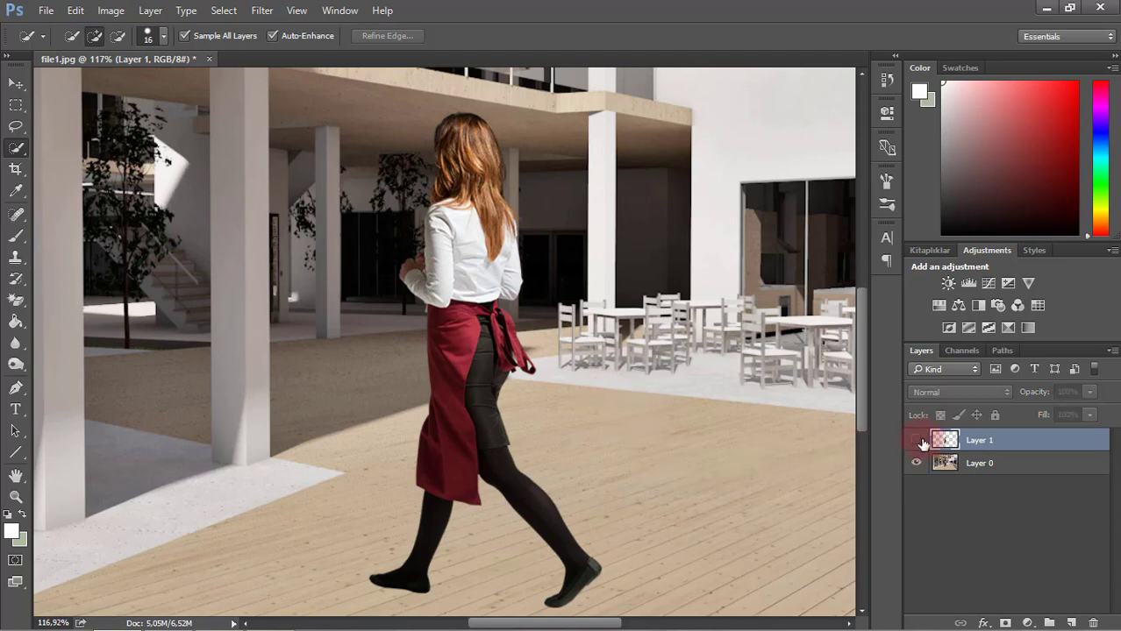
pyautogui.click(956, 472)
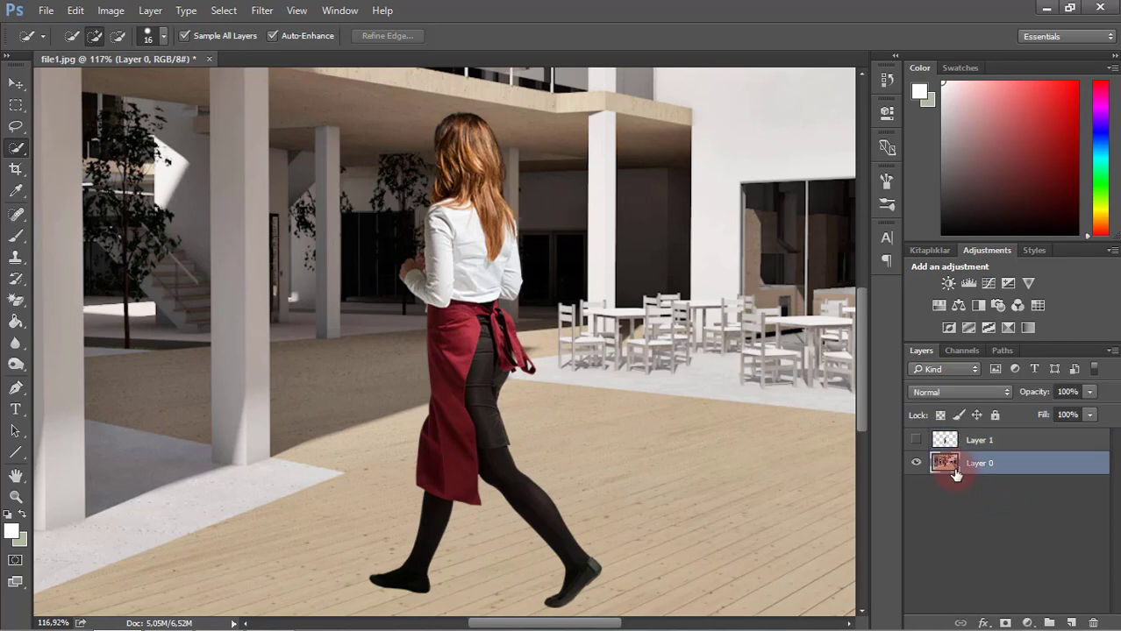
pyautogui.moveTo(956, 473); pyautogui.dragTo(947, 449)
pyautogui.keyDown('ctrl'); pyautogui.click(946, 443); pyautogui.keyUp('ctrl')
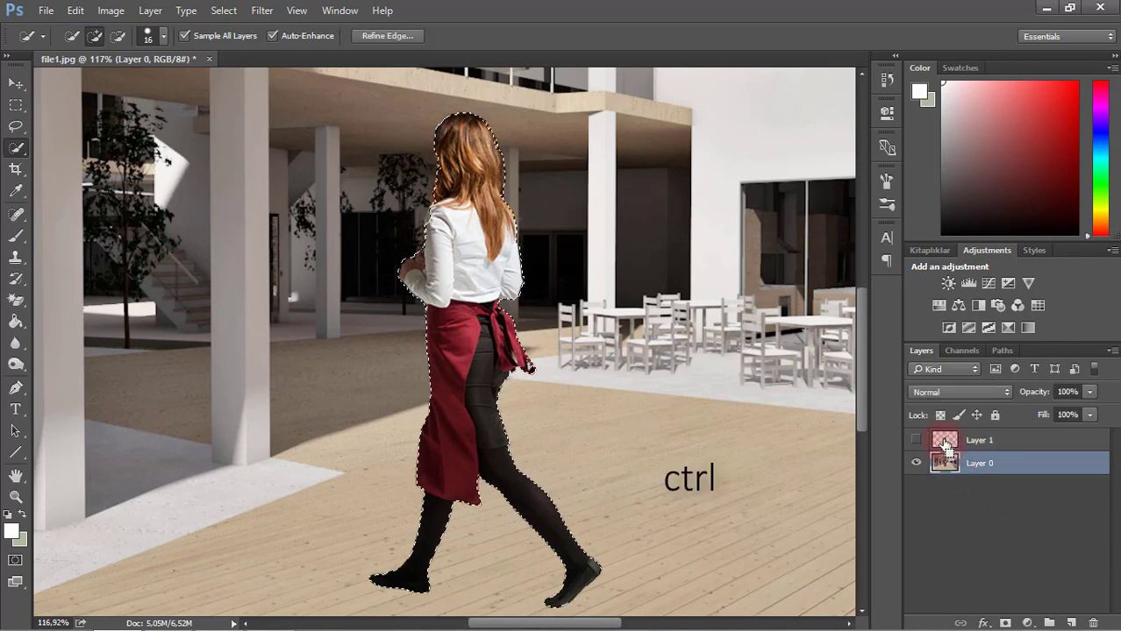
# - Fill the selected figure on Layer 0 with Content-Aware at Normal mode and 100% opacity, and clear the selection
pyautogui.click(76, 11)
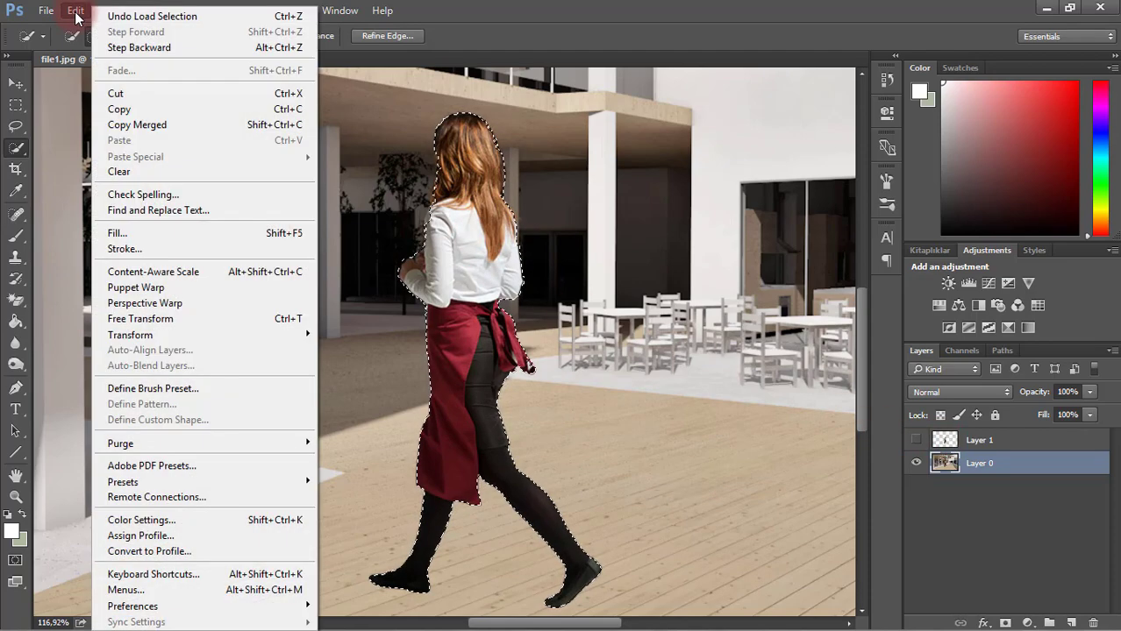
pyautogui.click(163, 232)
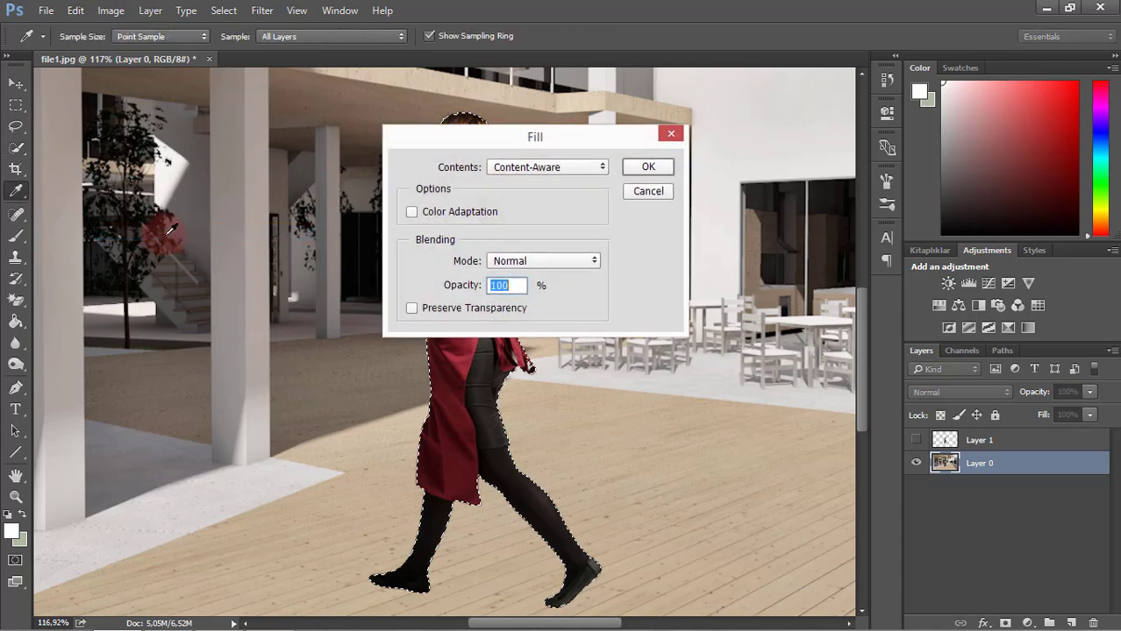
pyautogui.click(549, 168)
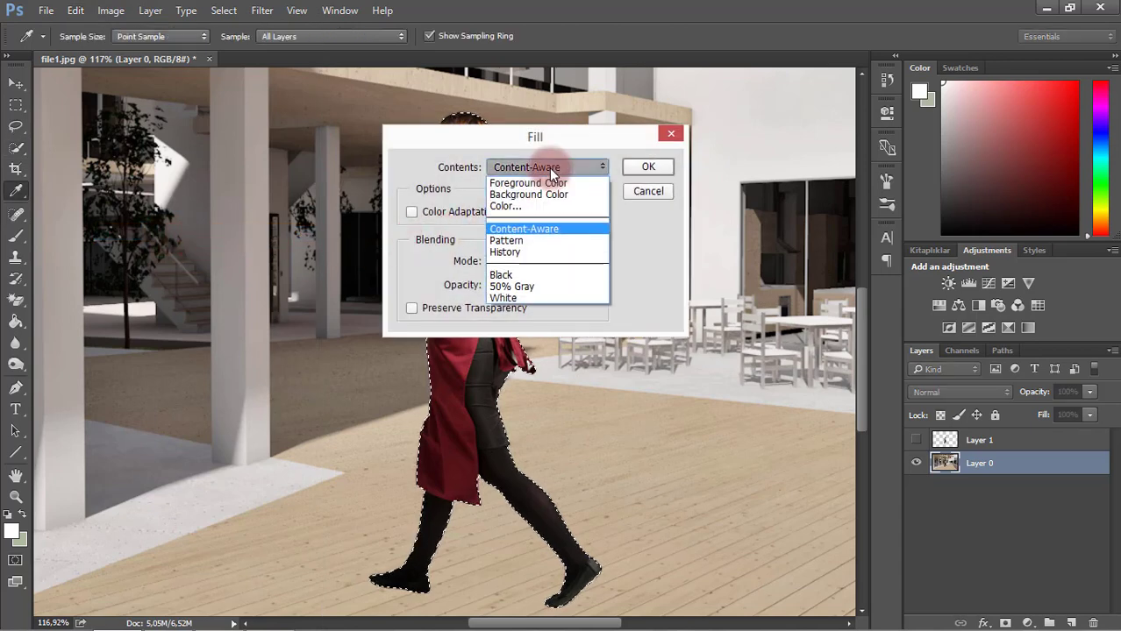
pyautogui.click(549, 230)
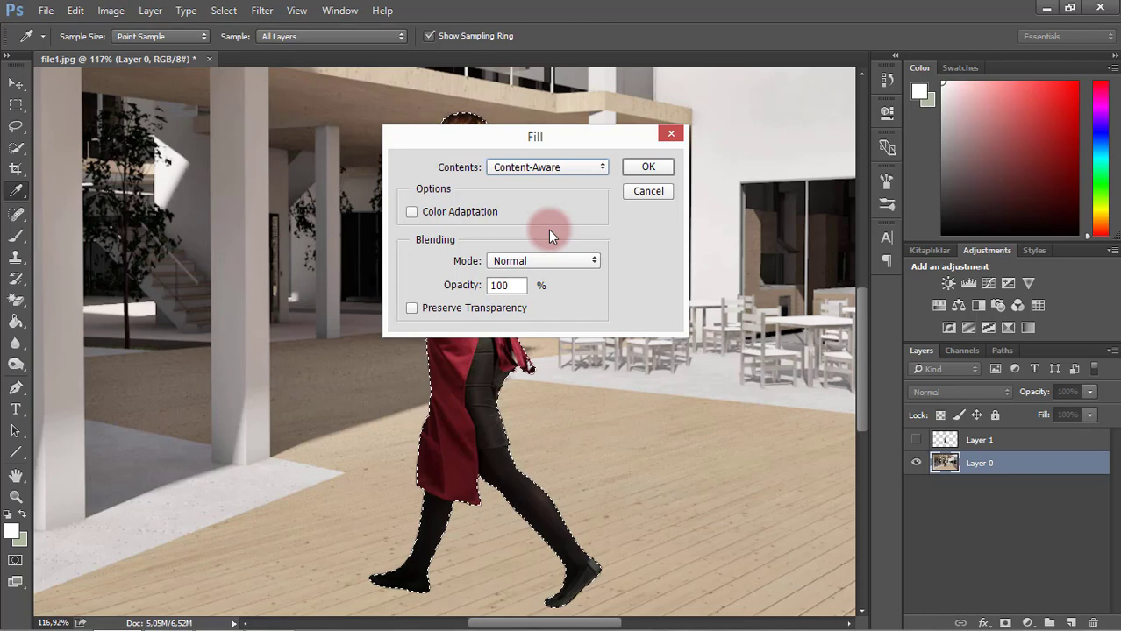
pyautogui.click(646, 172)
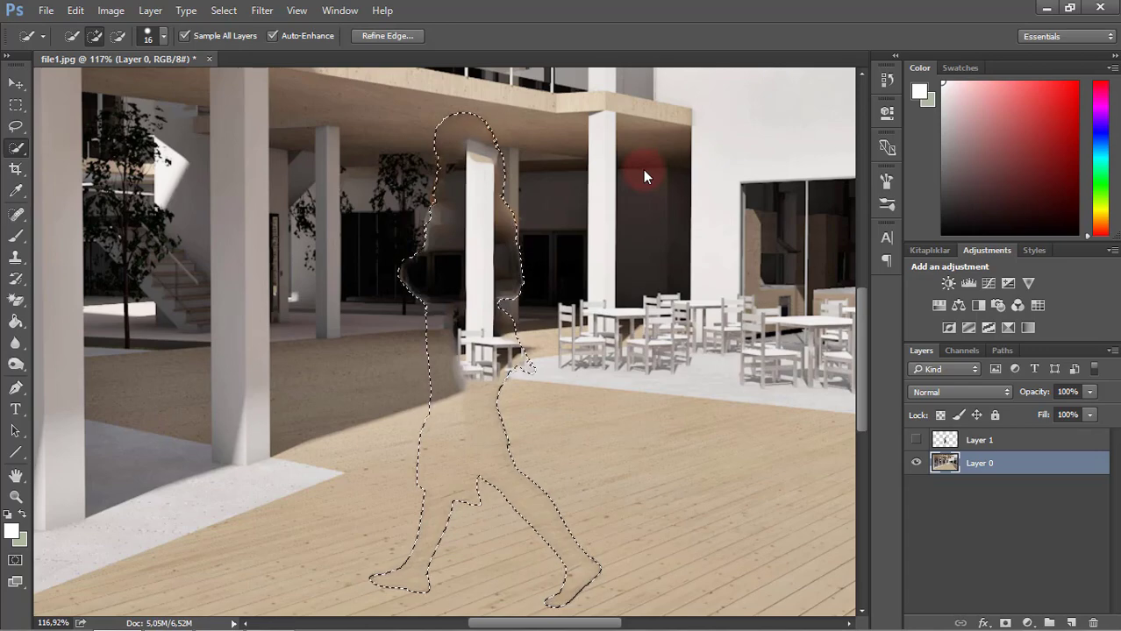
pyautogui.scroll(-2, 643, 170)
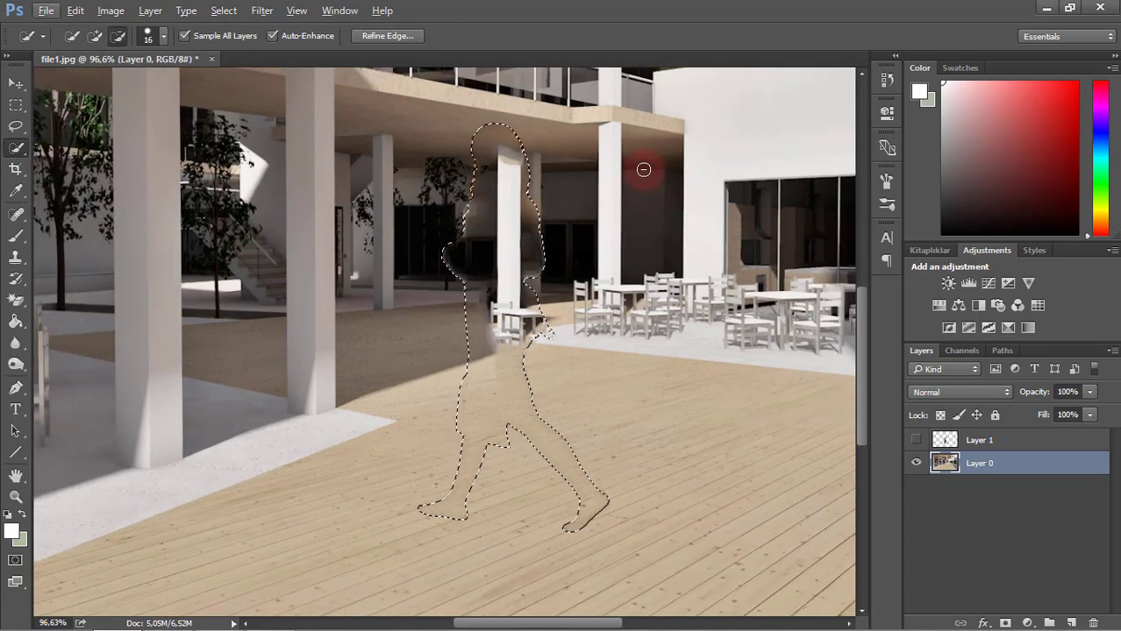
pyautogui.press('Right')
pyautogui.press('Right')
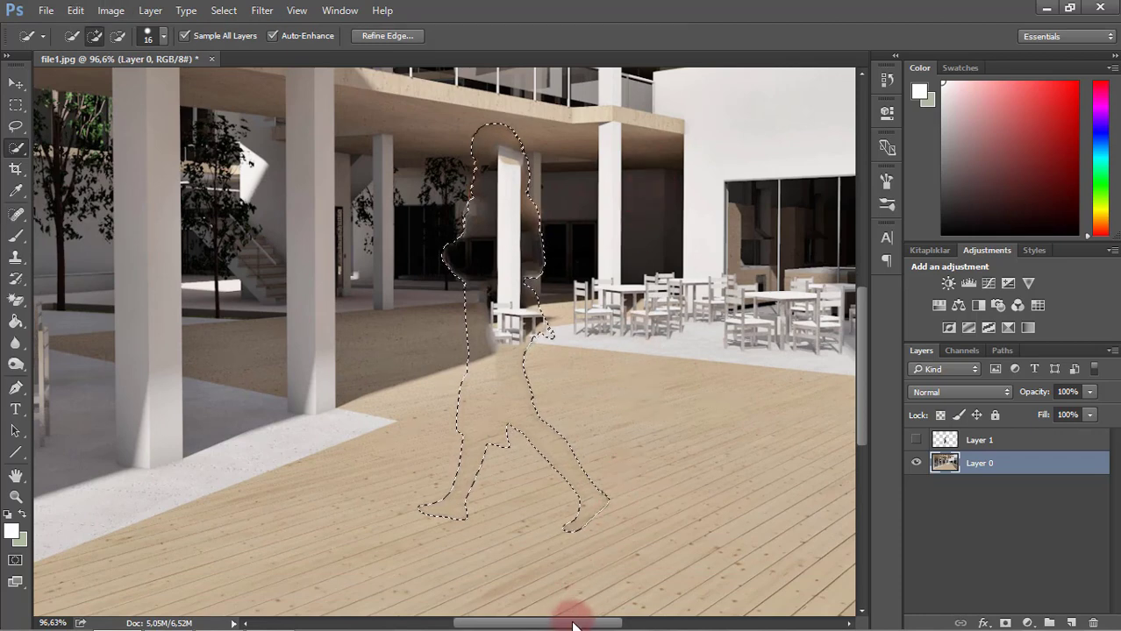
pyautogui.moveTo(576, 619); pyautogui.dragTo(588, 623)
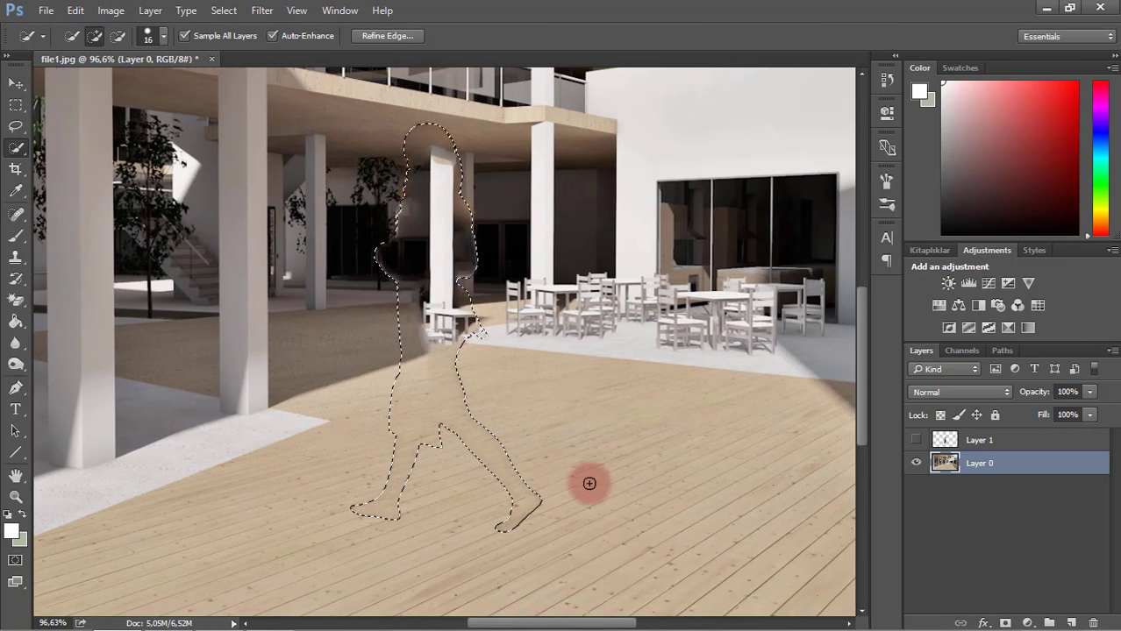
pyautogui.scroll(1, 601, 396)
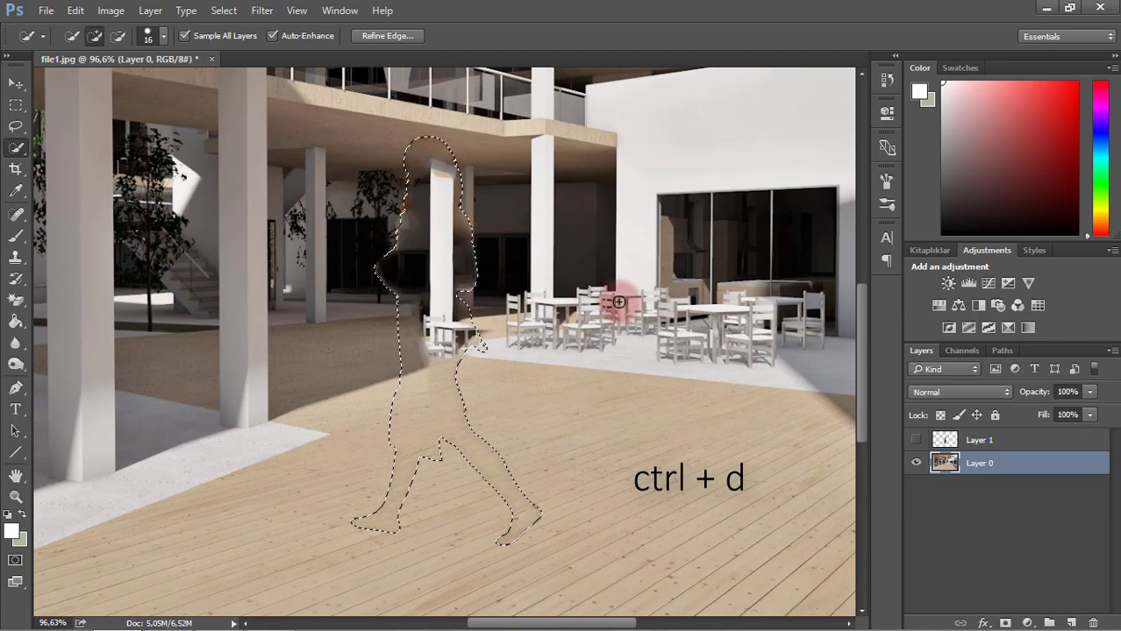
pyautogui.hotkey('ctrl', 'd')
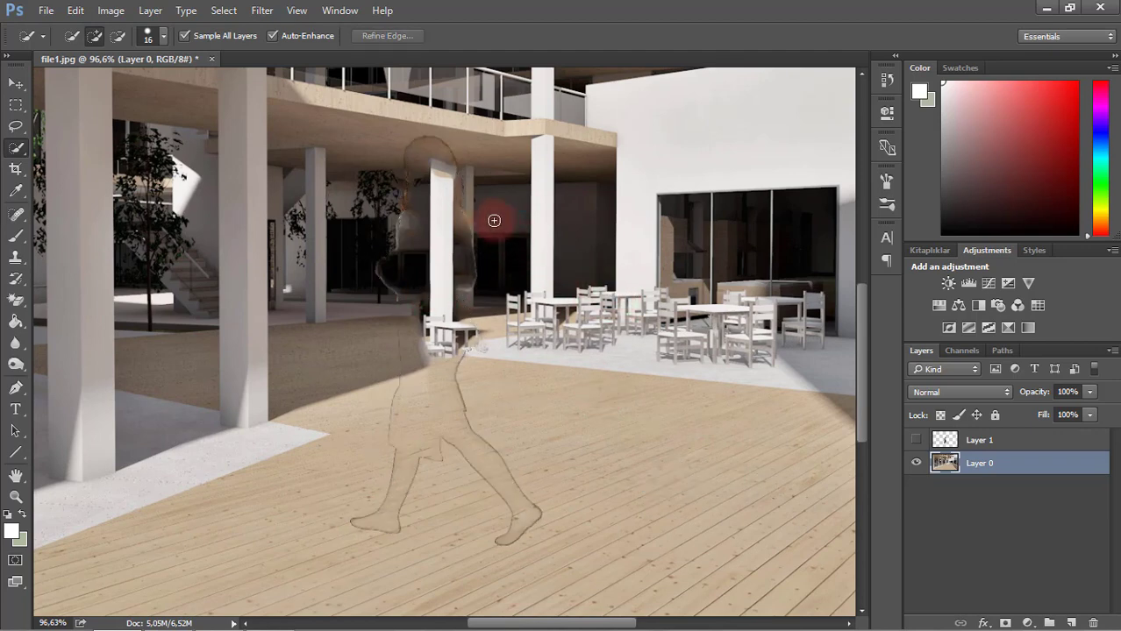
# - Paint over the woman's leftover outline on the ceiling, columns and wooden floor of Layer 0 with the Spot Healing Brush
pyautogui.moveTo(400, 232); pyautogui.dragTo(397, 282)
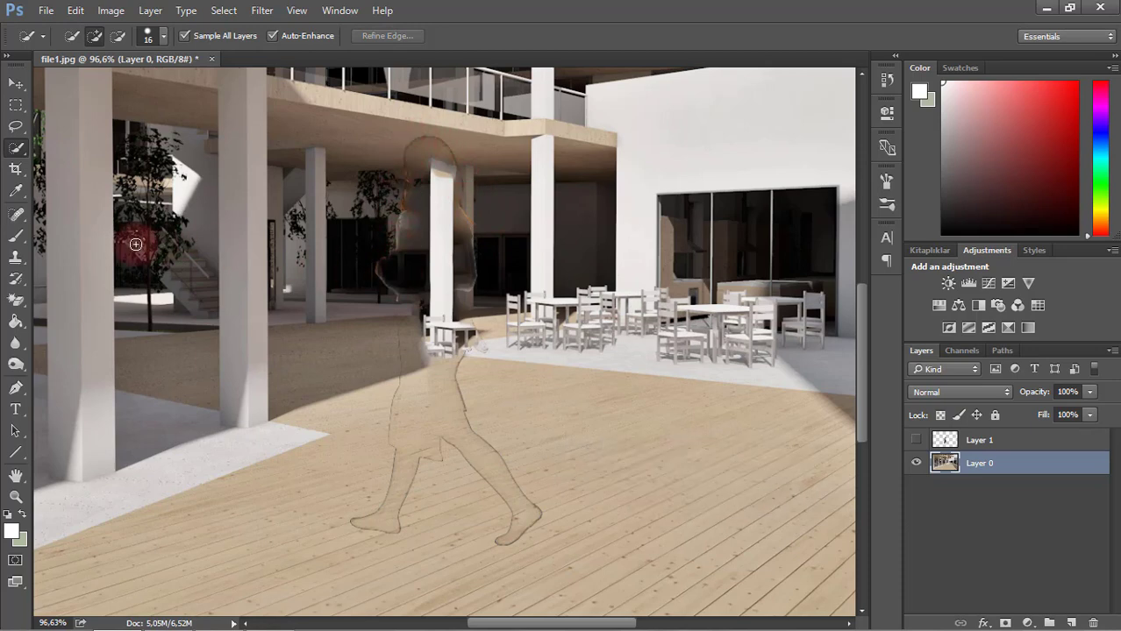
pyautogui.click(16, 216)
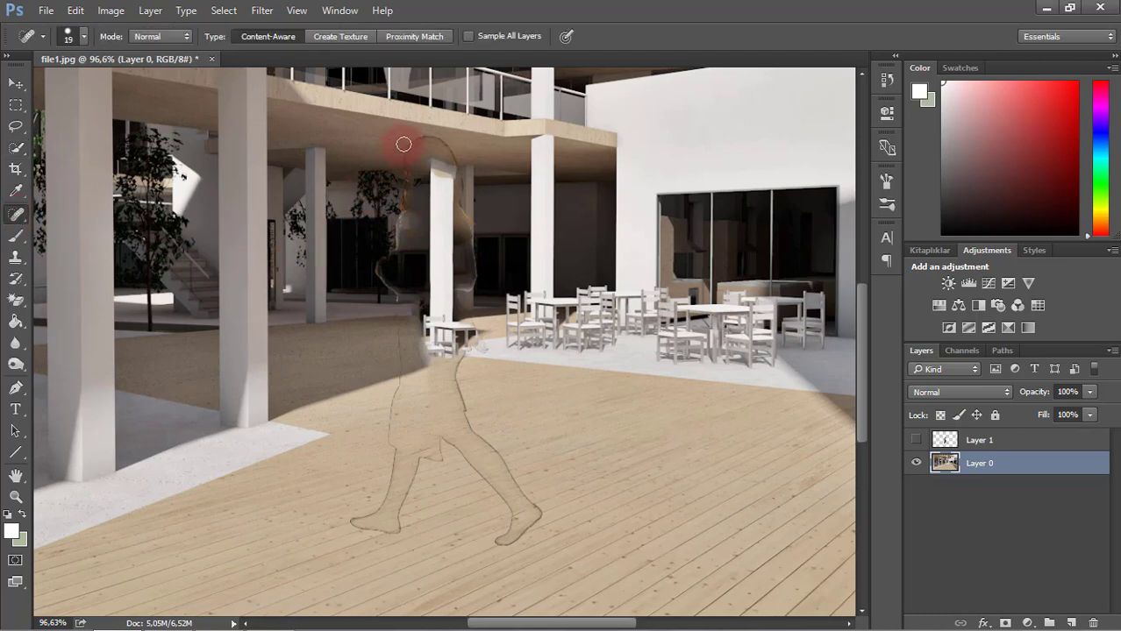
pyautogui.moveTo(403, 144); pyautogui.dragTo(408, 183)
pyautogui.moveTo(399, 221)
pyautogui.mouseDown()
pyautogui.moveTo(394, 252)
pyautogui.moveTo(383, 250)
pyautogui.moveTo(399, 340)
pyautogui.moveTo(394, 463)
pyautogui.moveTo(376, 513)
pyautogui.moveTo(353, 530)
pyautogui.moveTo(400, 533)
pyautogui.moveTo(411, 471)
pyautogui.moveTo(429, 457)
pyautogui.mouseUp()
pyautogui.moveTo(437, 458)
pyautogui.mouseDown()
pyautogui.moveTo(445, 443)
pyautogui.moveTo(493, 494)
pyautogui.moveTo(514, 521)
pyautogui.moveTo(513, 545)
pyautogui.moveTo(534, 537)
pyautogui.moveTo(531, 501)
pyautogui.moveTo(458, 405)
pyautogui.moveTo(457, 367)
pyautogui.moveTo(481, 339)
pyautogui.moveTo(453, 300)
pyautogui.moveTo(469, 235)
pyautogui.moveTo(454, 194)
pyautogui.mouseUp()
pyautogui.moveTo(458, 207)
pyautogui.mouseDown()
pyautogui.moveTo(445, 150)
pyautogui.moveTo(419, 140)
pyautogui.moveTo(450, 200)
pyautogui.moveTo(460, 205)
pyautogui.moveTo(462, 191)
pyautogui.moveTo(460, 219)
pyautogui.mouseUp()
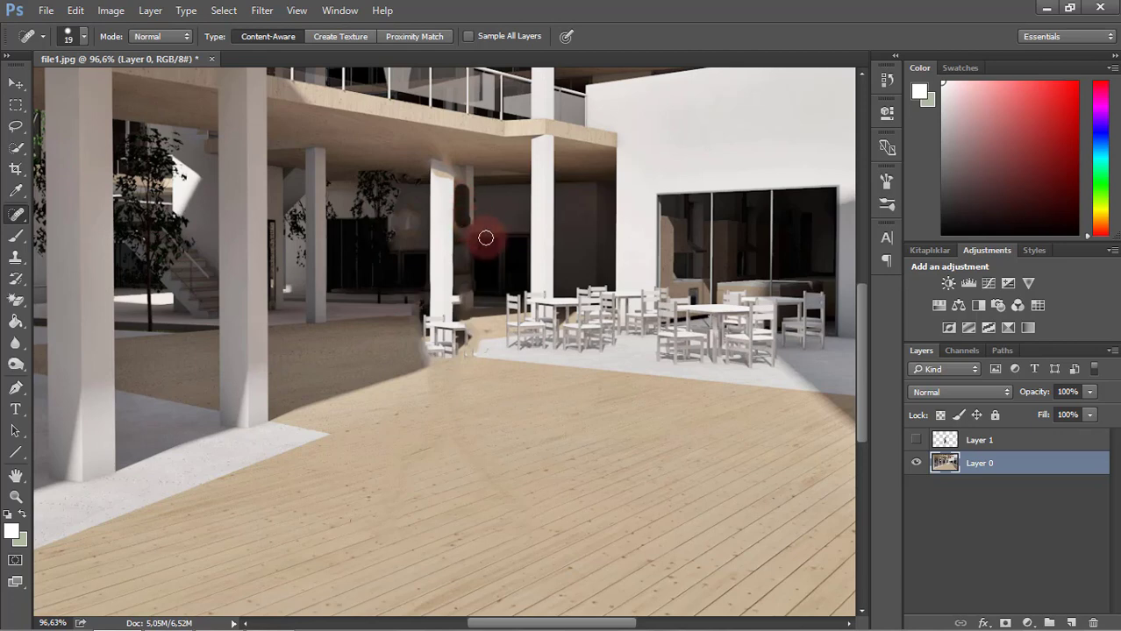
pyautogui.moveTo(440, 138); pyautogui.dragTo(456, 199)
pyautogui.moveTo(482, 251)
pyautogui.mouseDown()
pyautogui.moveTo(463, 322)
pyautogui.moveTo(473, 359)
pyautogui.mouseUp()
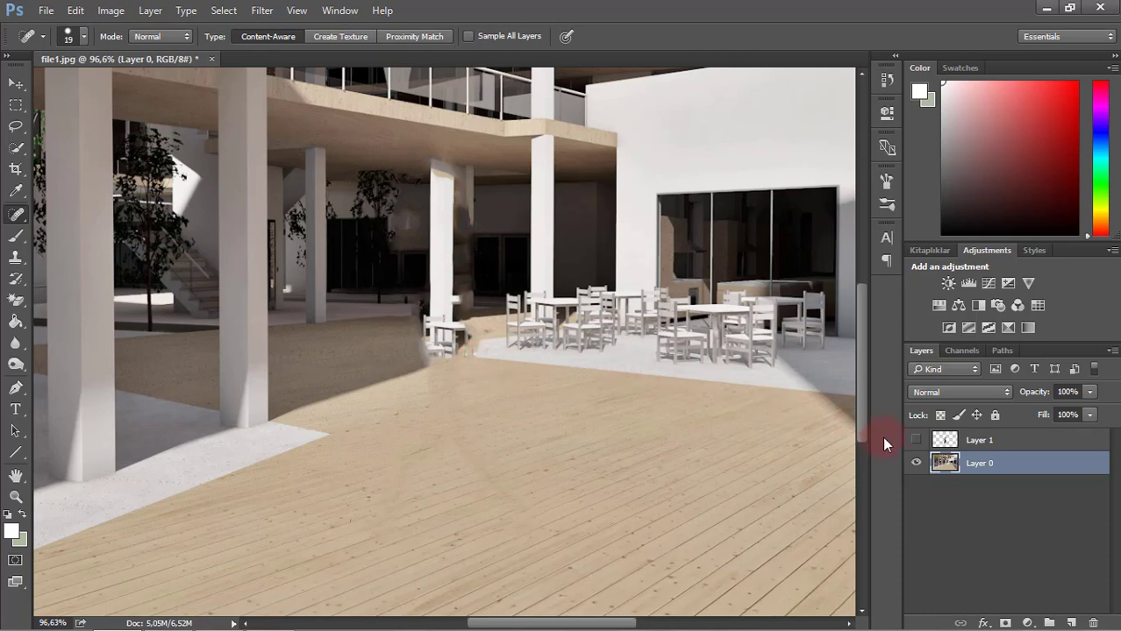
# - Show Layer 1 again and convert it to a smart object
pyautogui.click(917, 441)
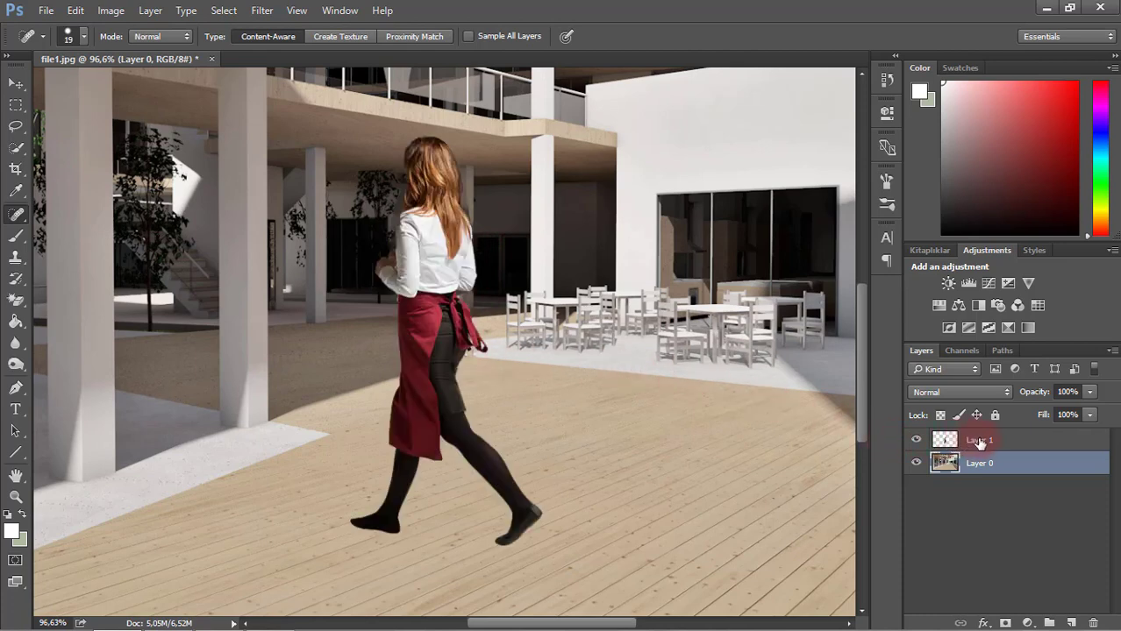
pyautogui.rightClick(979, 441)
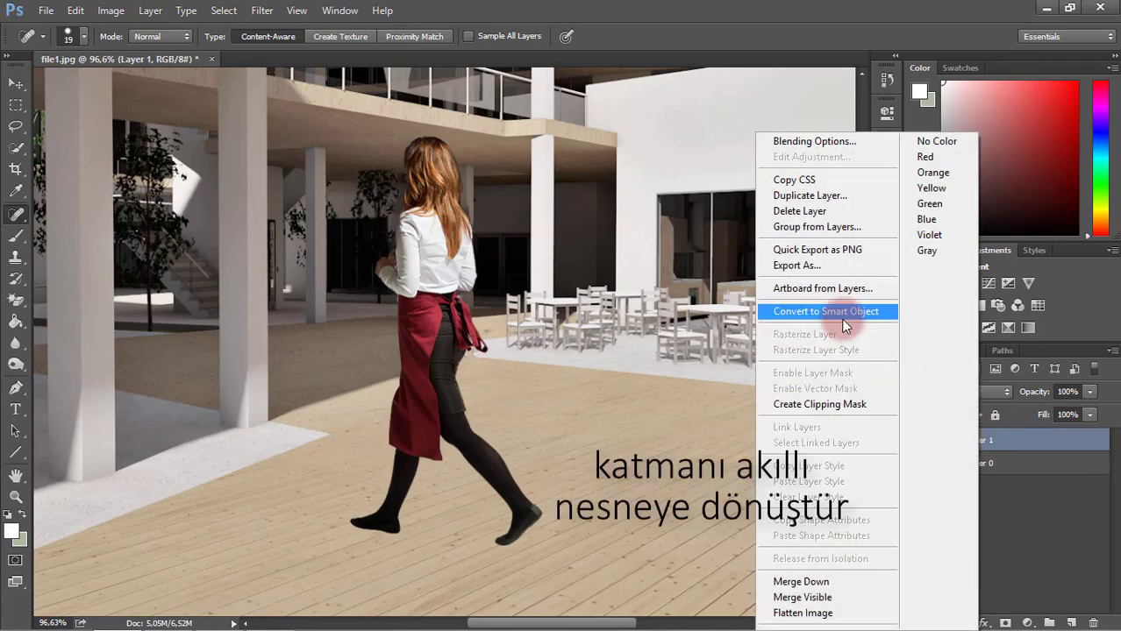
pyautogui.click(842, 313)
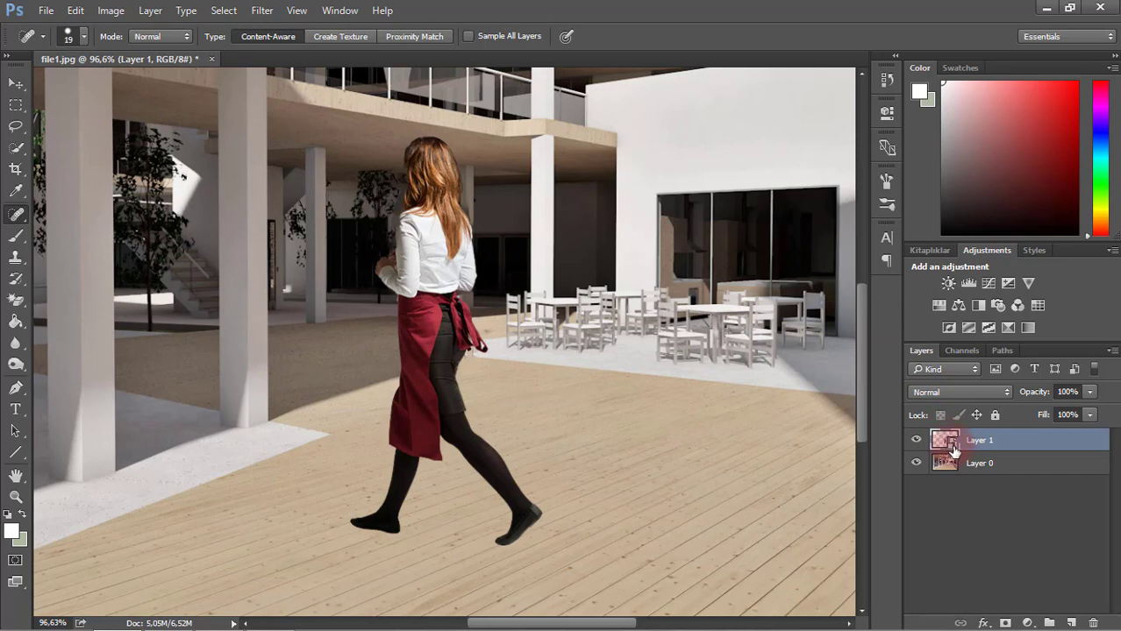
# - Apply a Motion Blur filter to Layer 1 with an angle of -3° and a distance of 42 pixels
pyautogui.moveTo(956, 452); pyautogui.dragTo(661, 334)
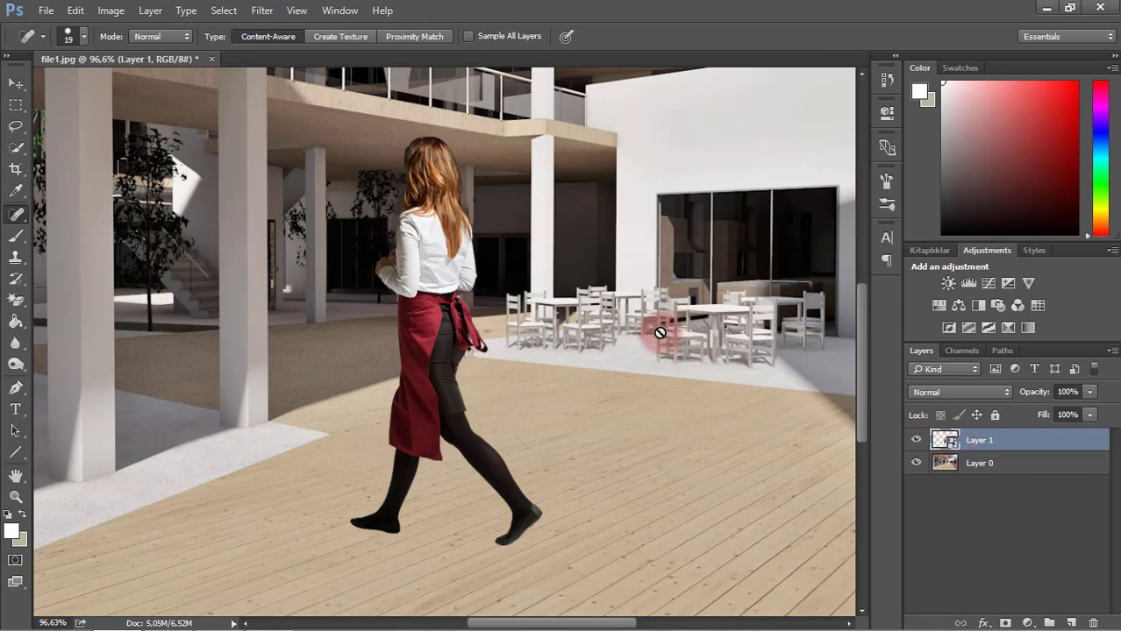
pyautogui.moveTo(661, 333); pyautogui.dragTo(545, 222)
pyautogui.click(262, 11)
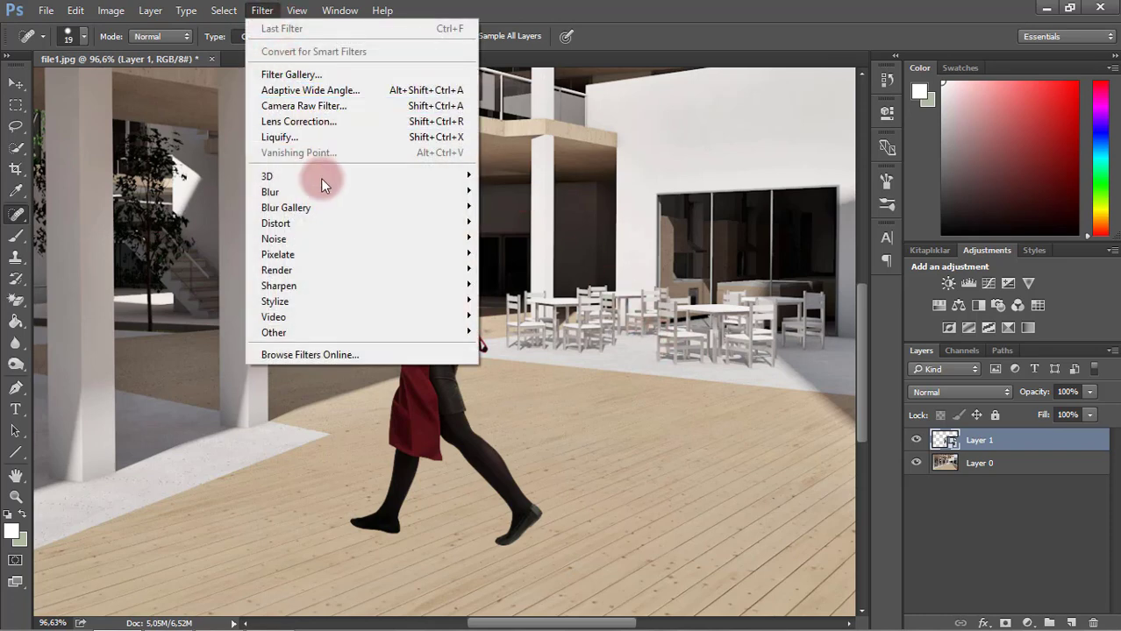
pyautogui.moveTo(322, 195)
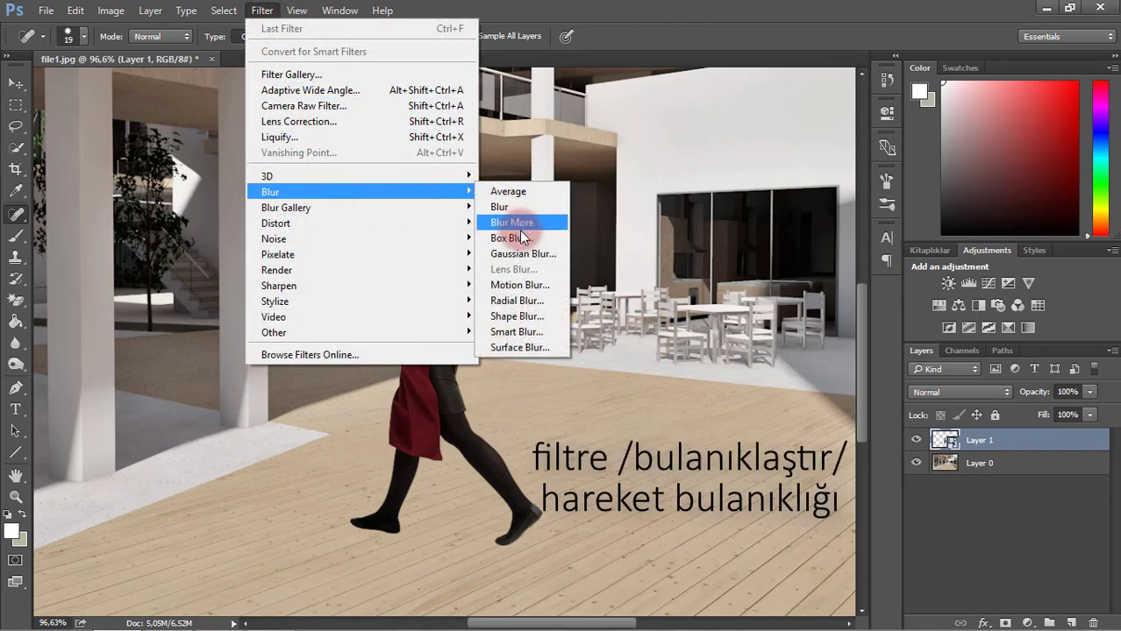
pyautogui.click(529, 288)
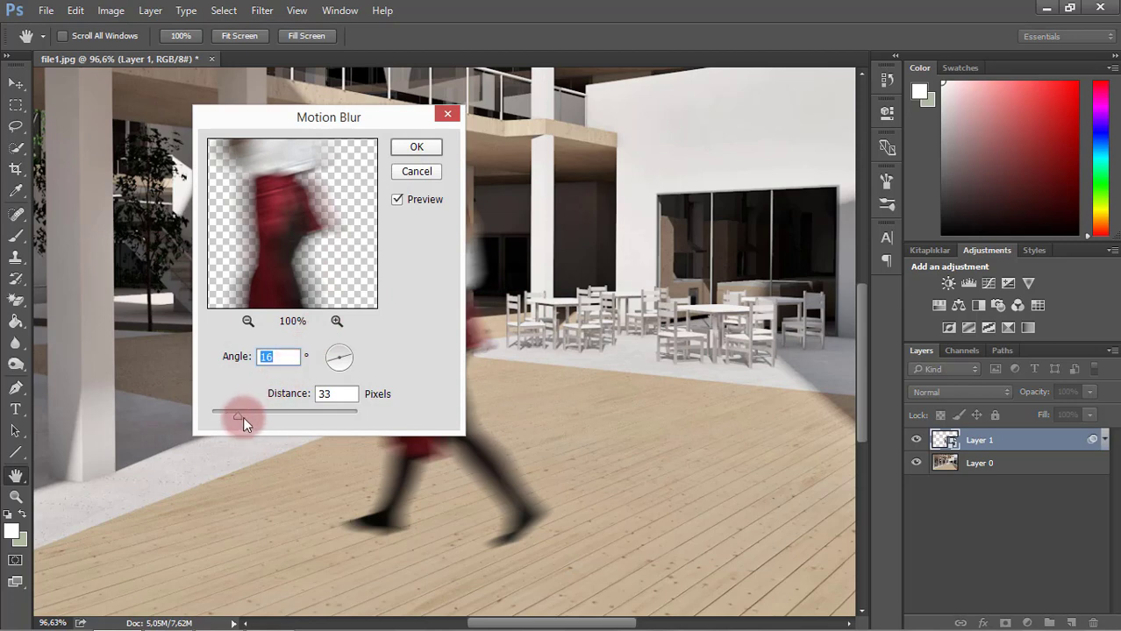
pyautogui.moveTo(239, 418); pyautogui.dragTo(244, 414)
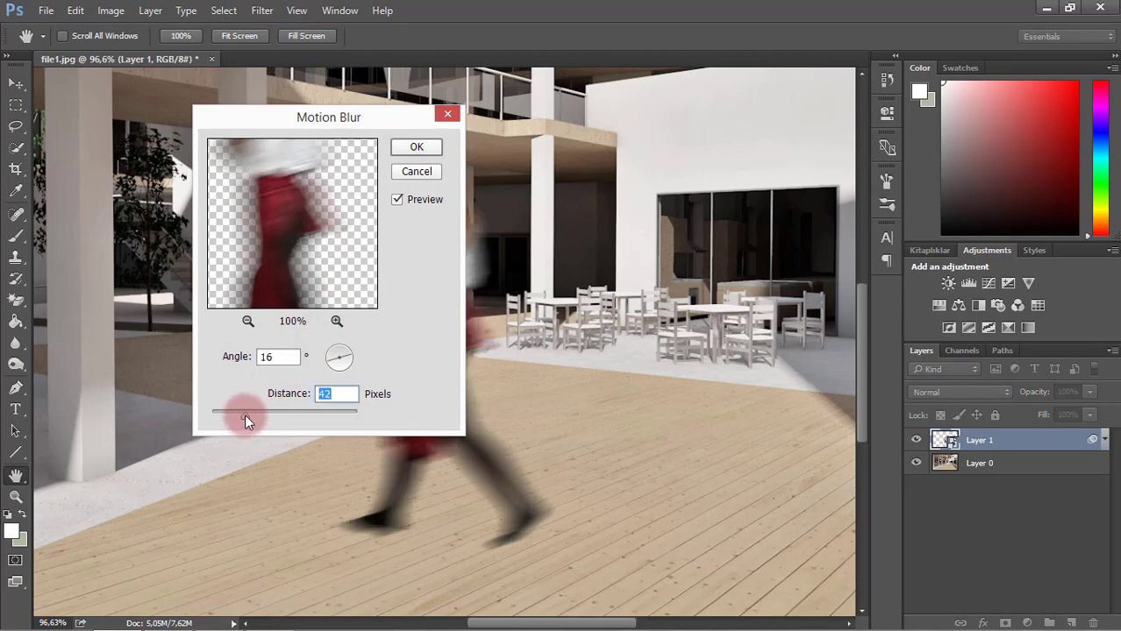
pyautogui.moveTo(347, 357); pyautogui.dragTo(358, 357)
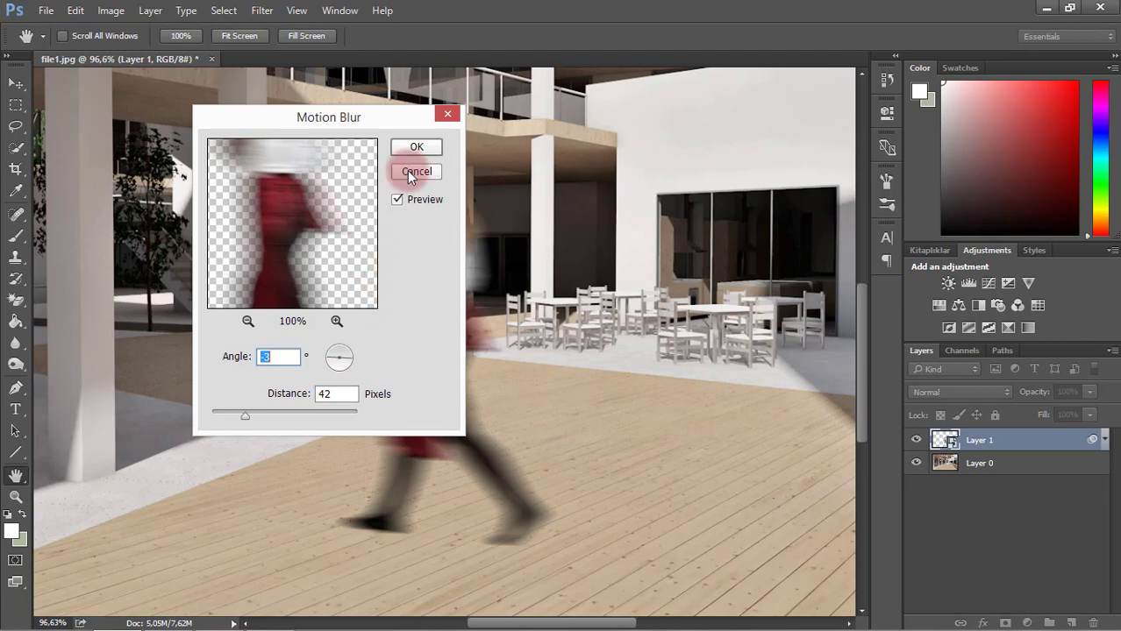
pyautogui.click(414, 148)
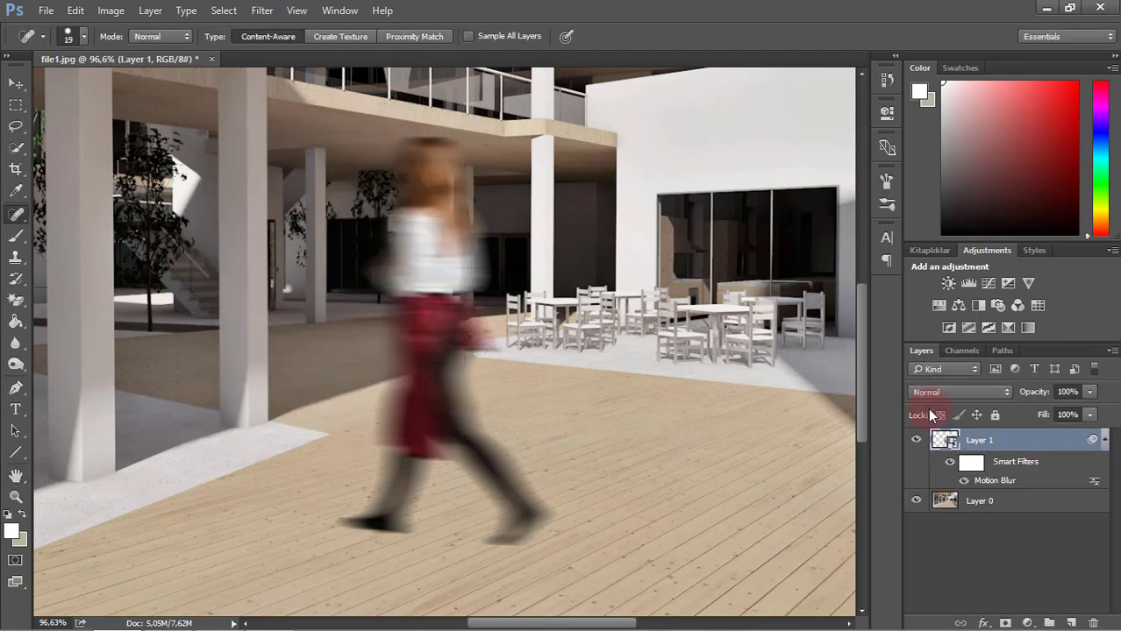
# - Reopen the Motion Blur smart filter's settings on Layer 1 to review them, and close them without changes
pyautogui.click(993, 484)
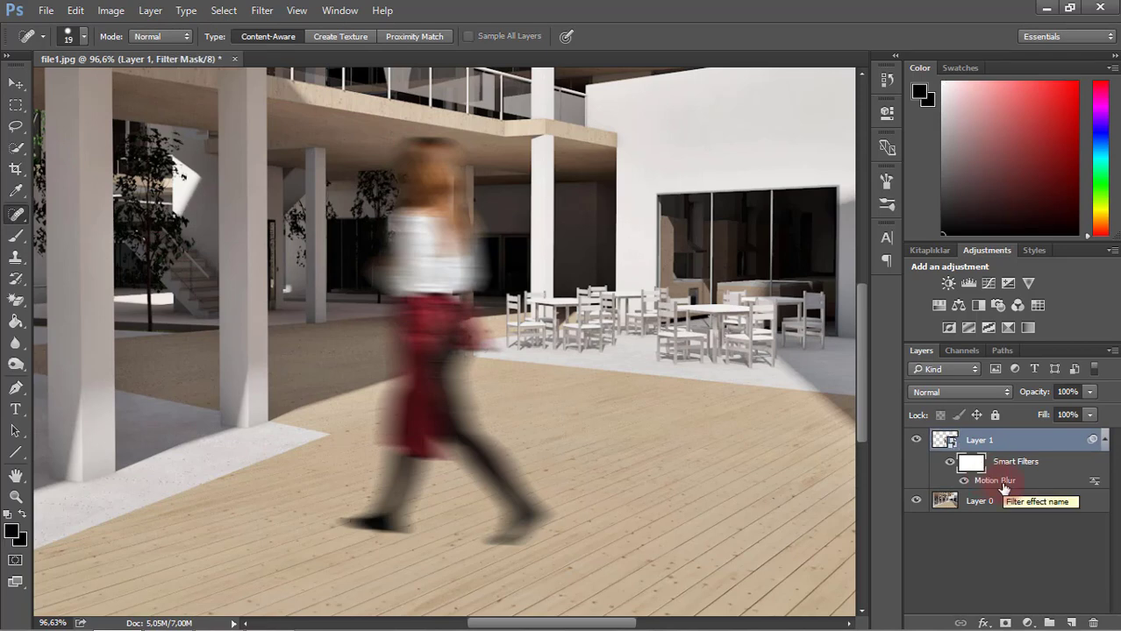
pyautogui.doubleClick(995, 482)
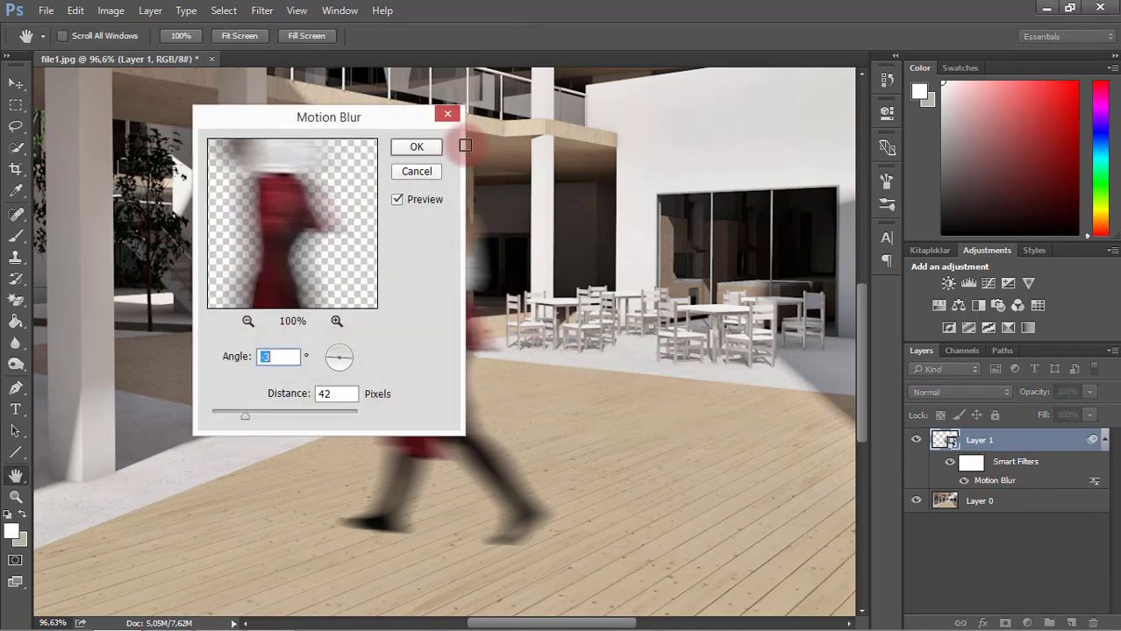
pyautogui.click(447, 114)
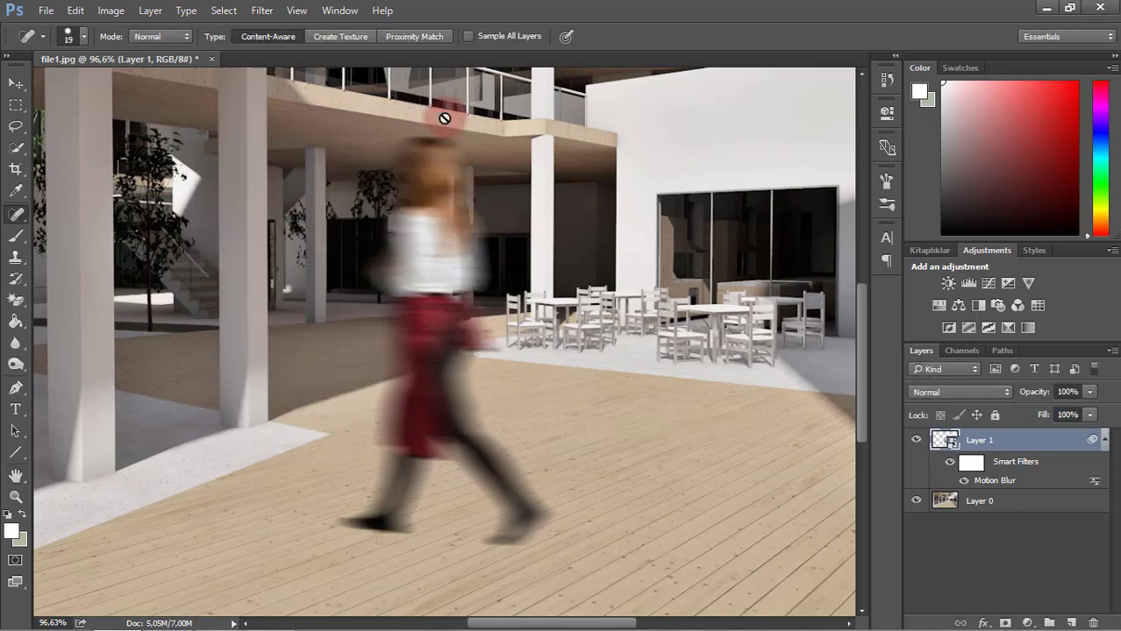
# - Bring the vp cut-out of the woman from the file explorer into the image and scale it down proportionally
pyautogui.scroll(-2, 456, 193)
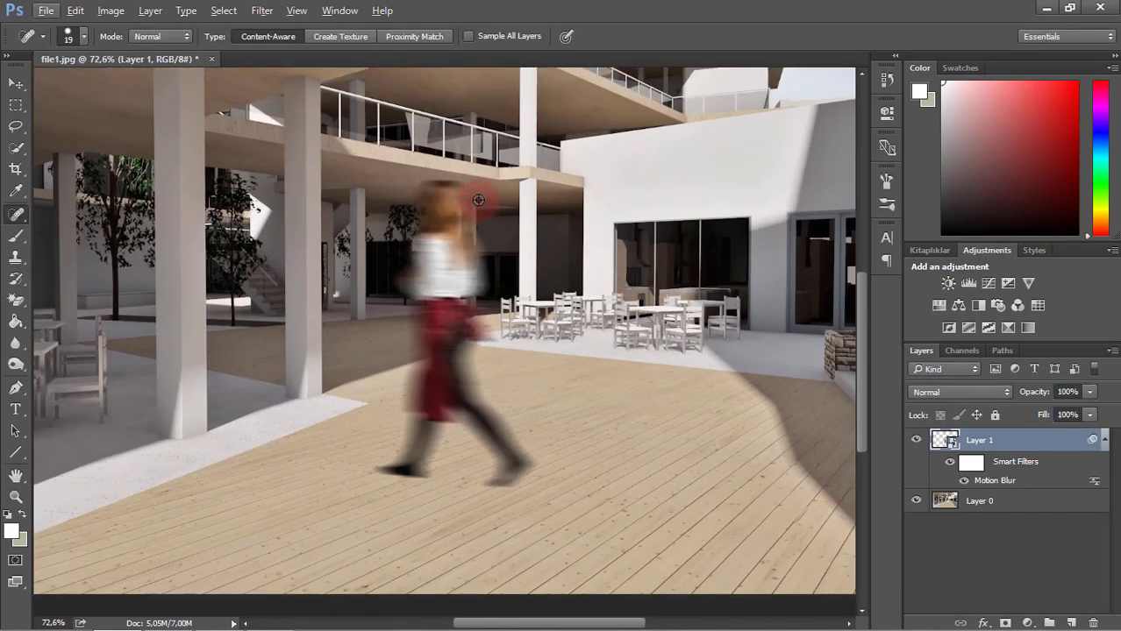
pyautogui.scroll(3, 478, 200)
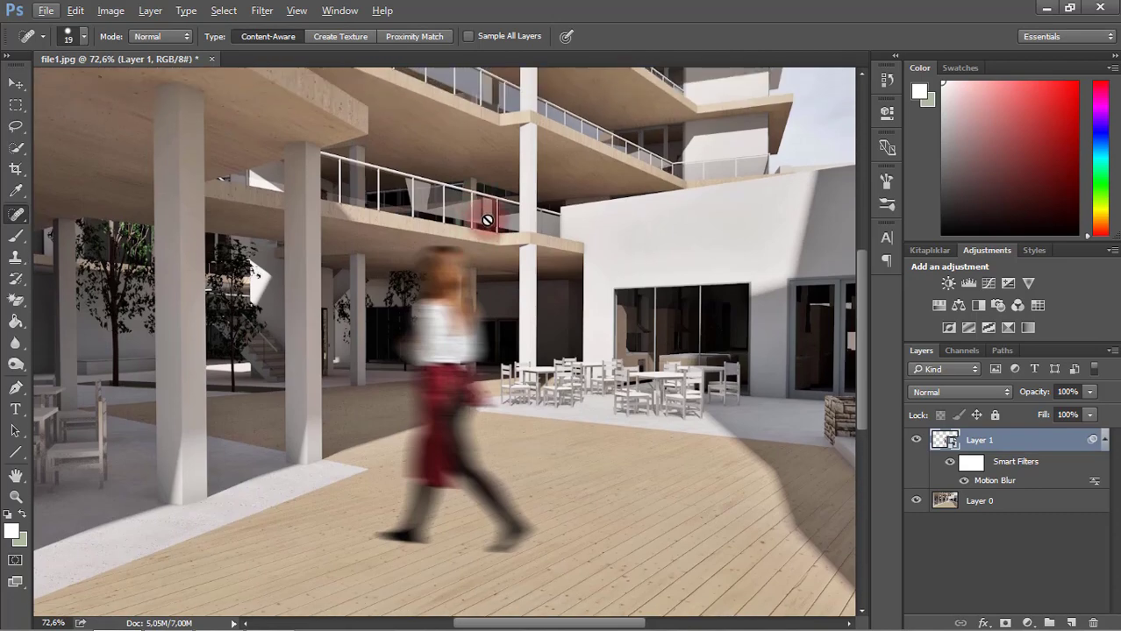
pyautogui.scroll(-1, 399, 439)
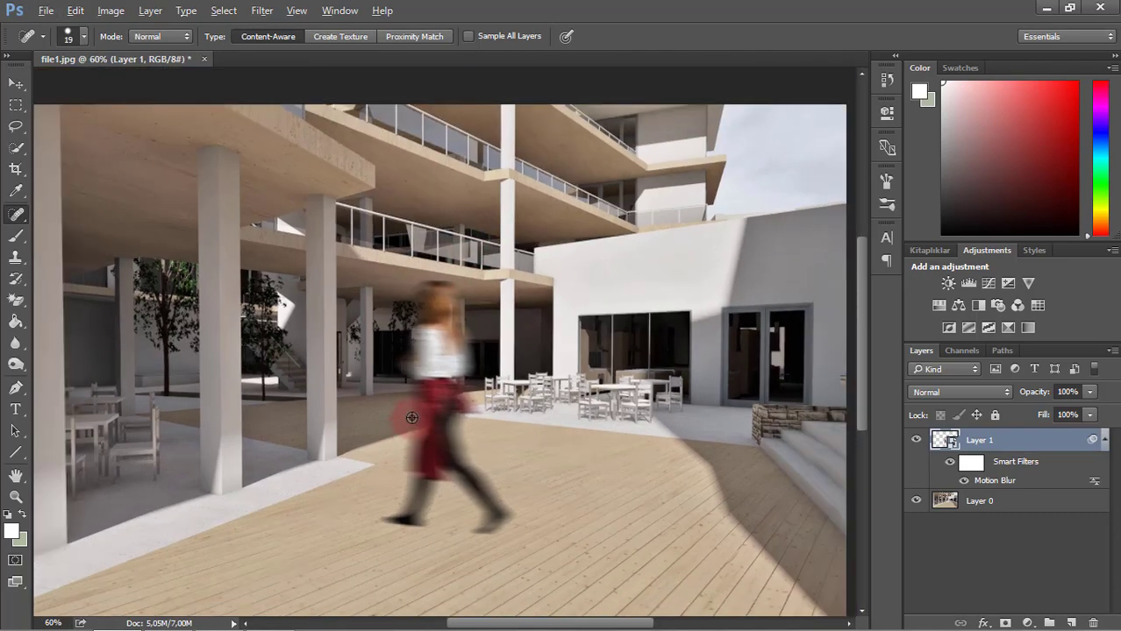
pyautogui.scroll(-1, 409, 422)
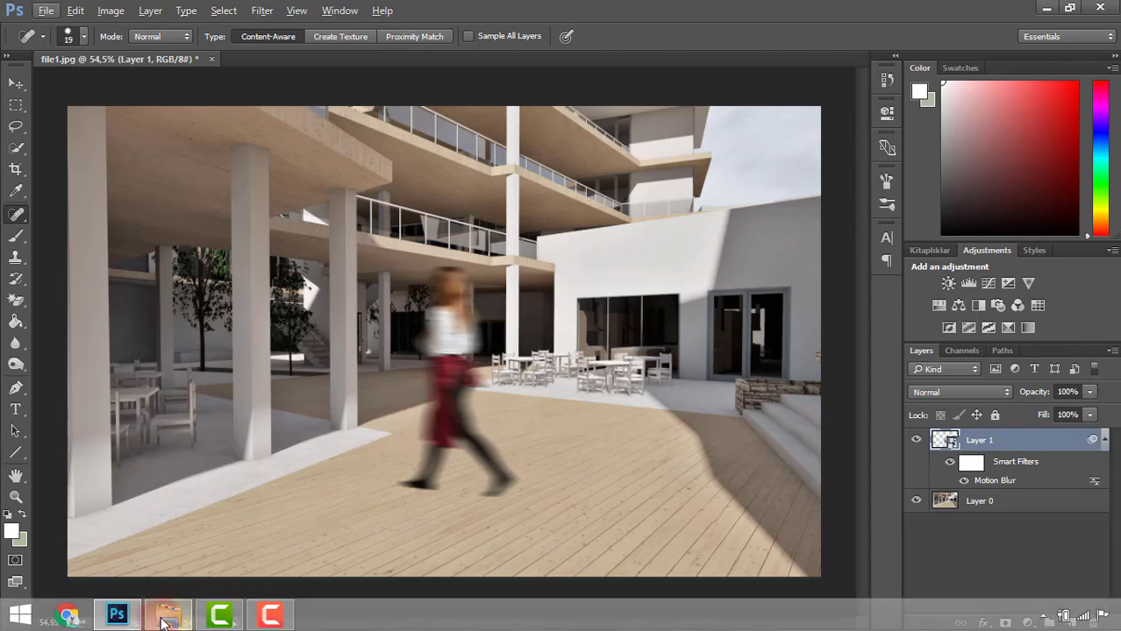
pyautogui.click(168, 615)
pyautogui.moveTo(184, 202); pyautogui.dragTo(570, 406)
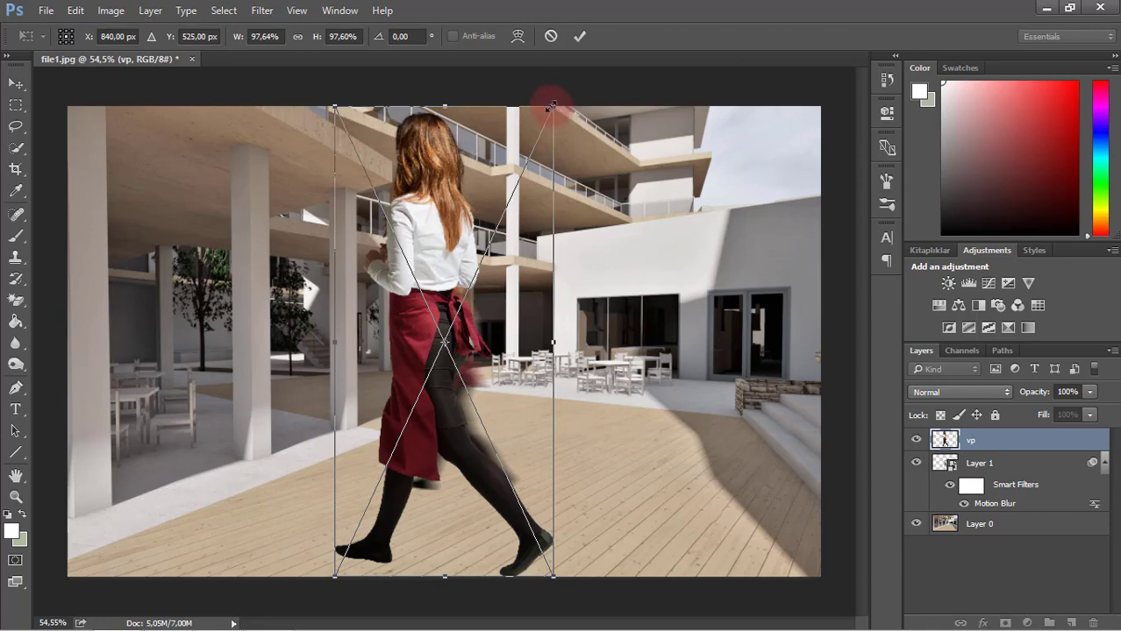
pyautogui.moveTo(551, 105); pyautogui.dragTo(449, 288)
# - Commit the placement of the vp cut-out and rasterize its smart object
pyautogui.press('j')
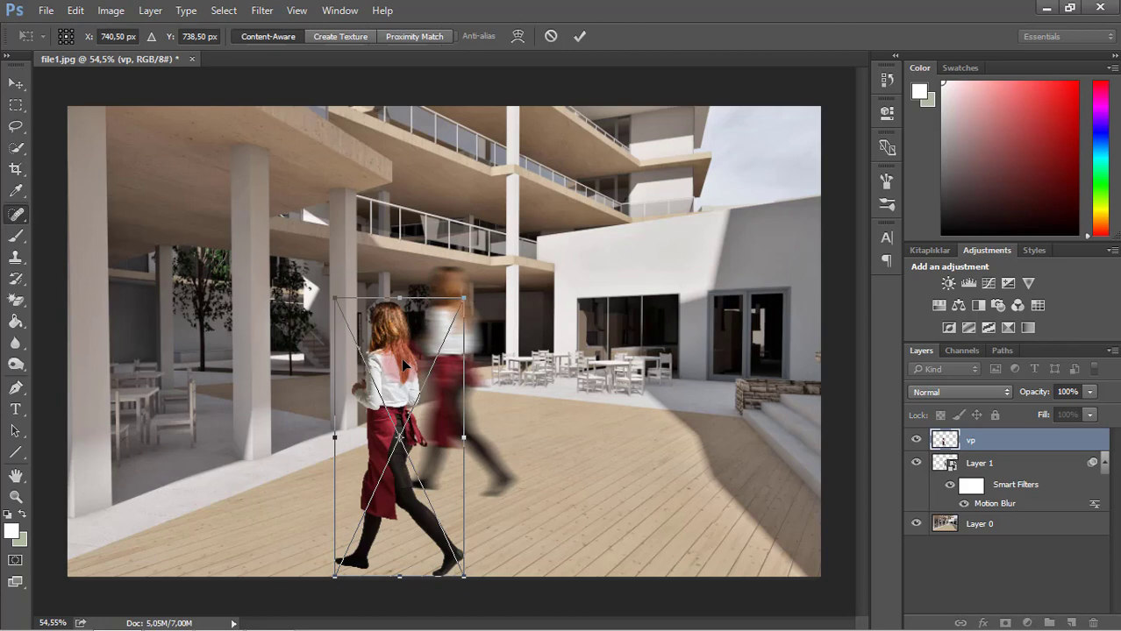
pyautogui.click(400, 358)
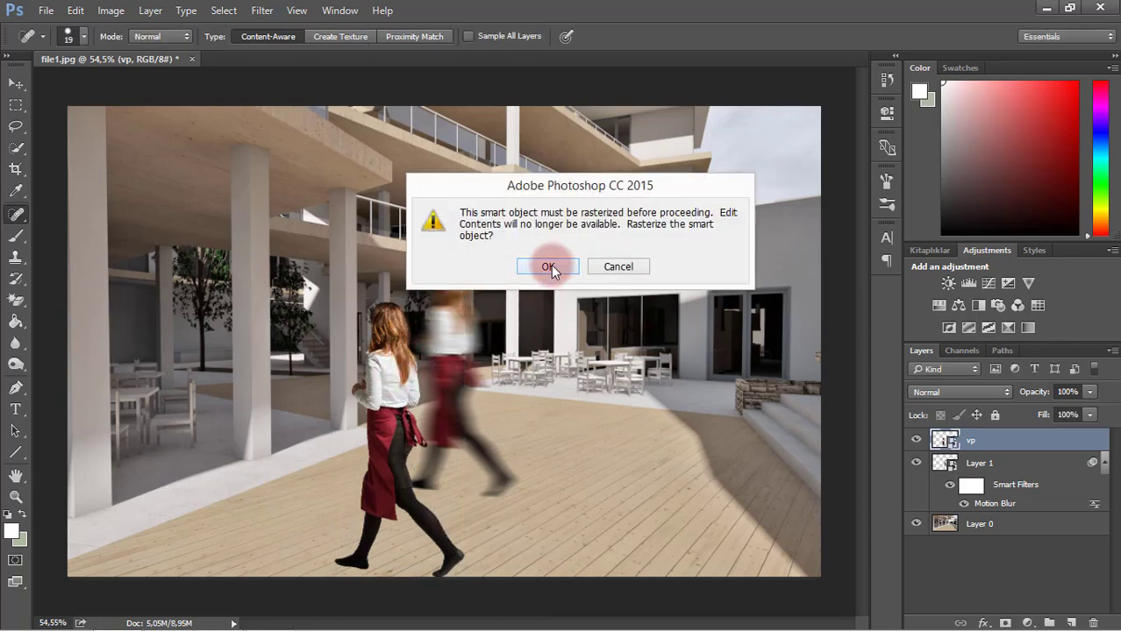
pyautogui.click(549, 267)
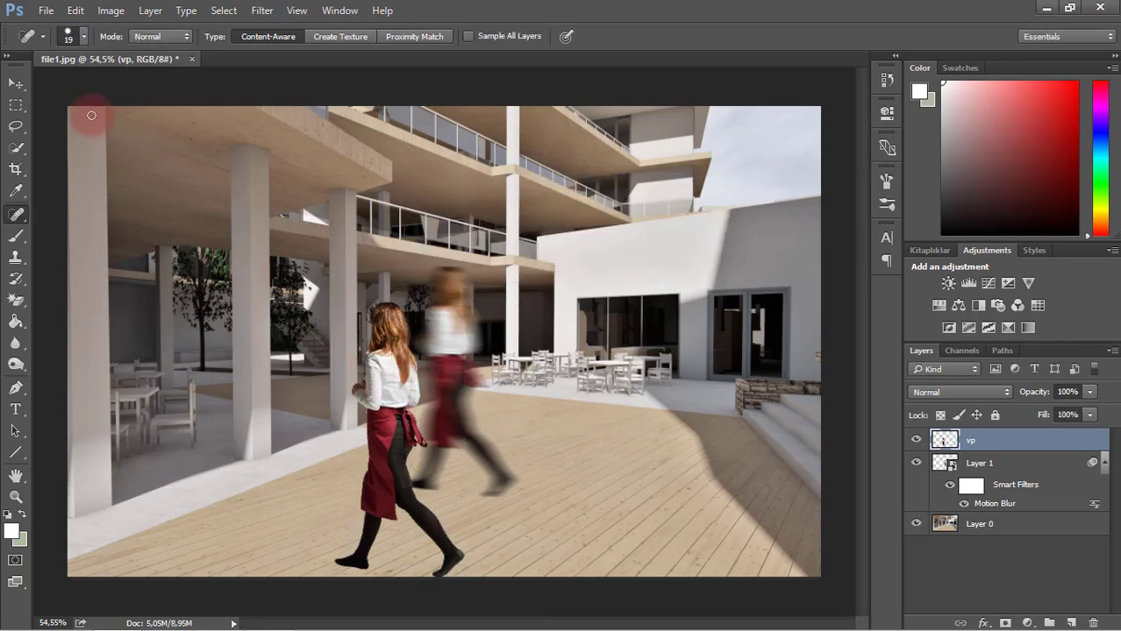
# - Move the vp woman in front of the dark windows of the white building and scale her to about 87.6%
pyautogui.click(16, 83)
pyautogui.moveTo(401, 393); pyautogui.dragTo(637, 349)
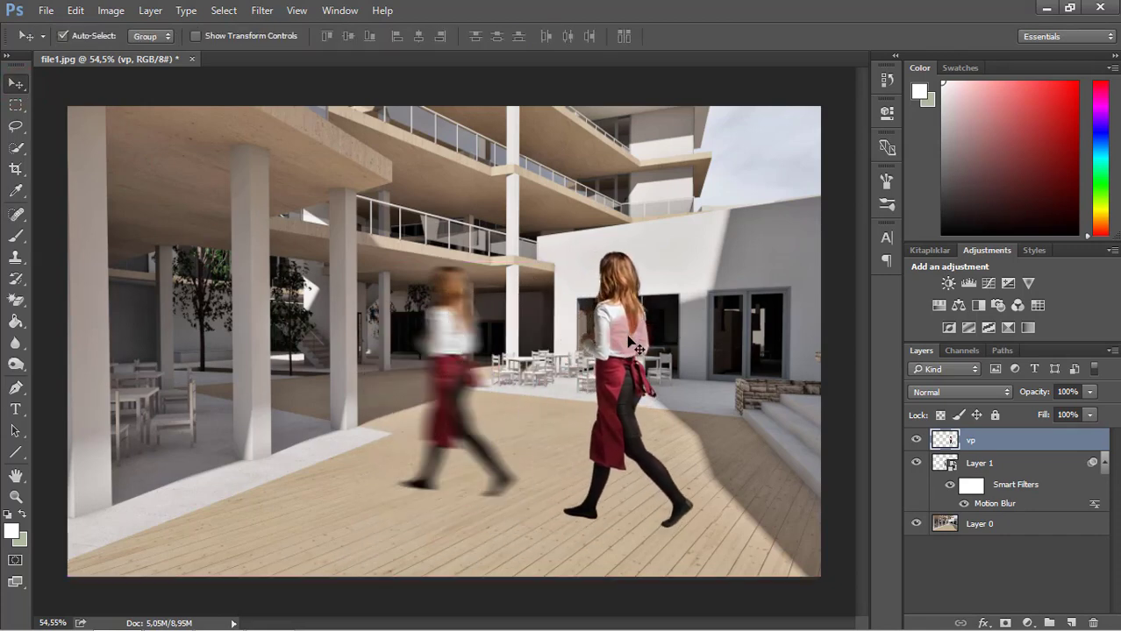
pyautogui.hotkey('ctrl', 't')
pyautogui.moveTo(691, 246); pyautogui.dragTo(652, 266)
pyautogui.moveTo(619, 347); pyautogui.dragTo(621, 326)
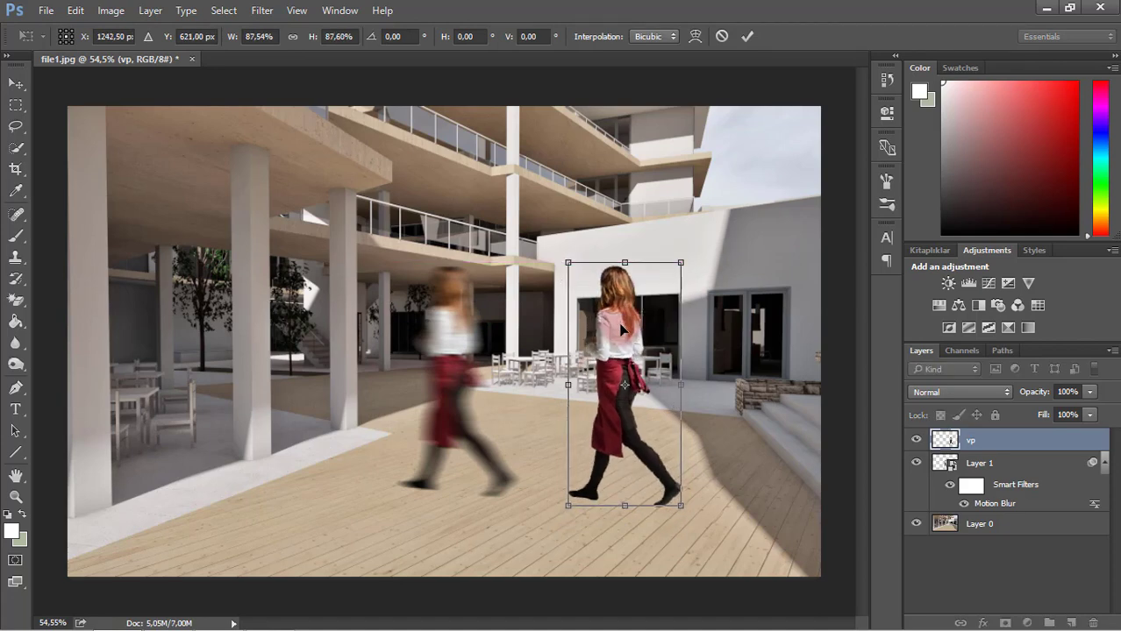
pyautogui.press('Return')
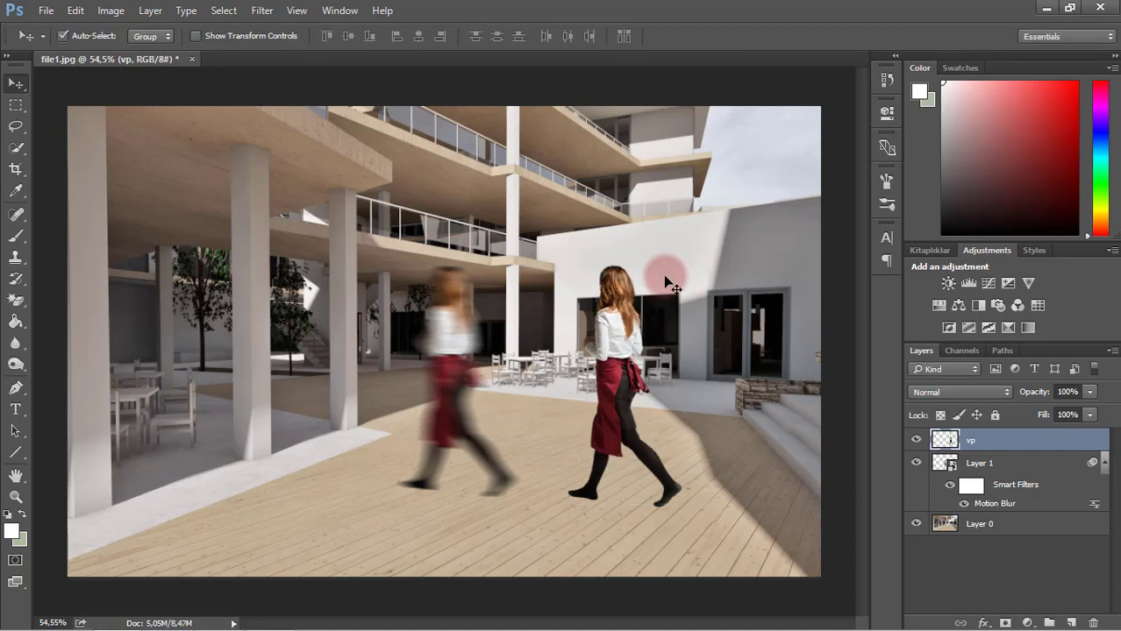
# - Apply a Motion Blur filter to the vp layer with an angle of 3° and a distance of 42 pixels
pyautogui.click(267, 8)
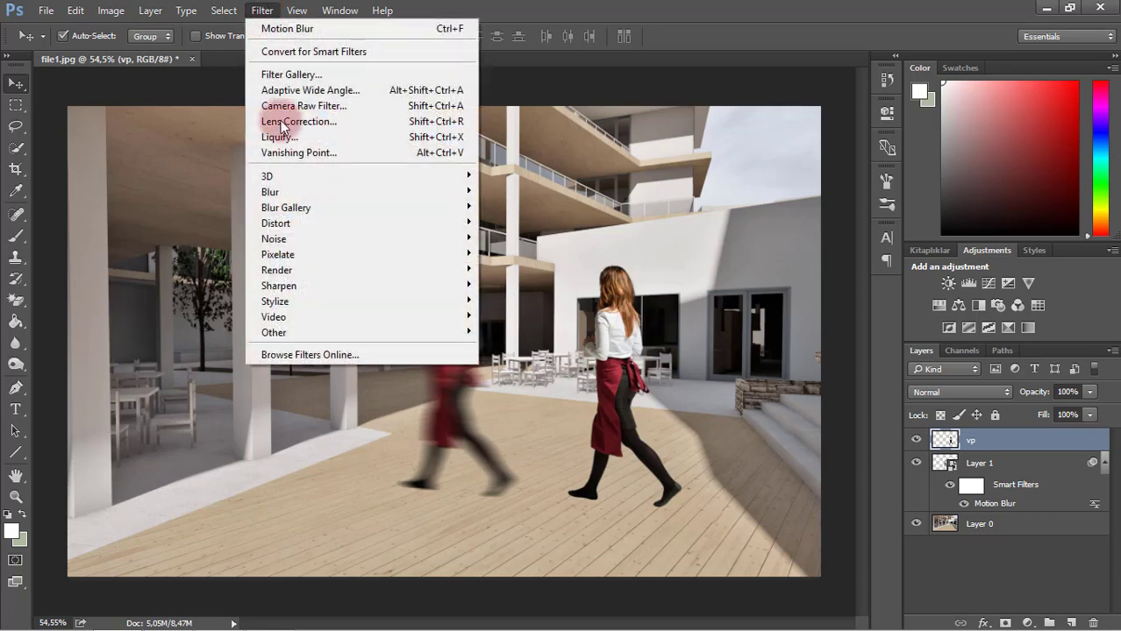
pyautogui.click(301, 191)
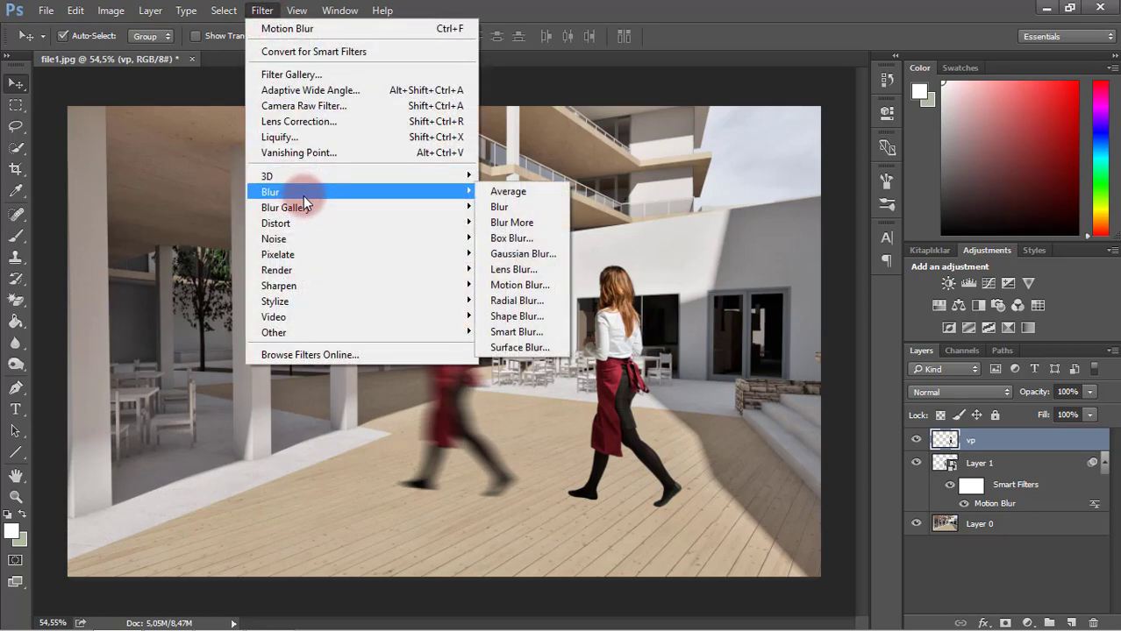
pyautogui.click(536, 288)
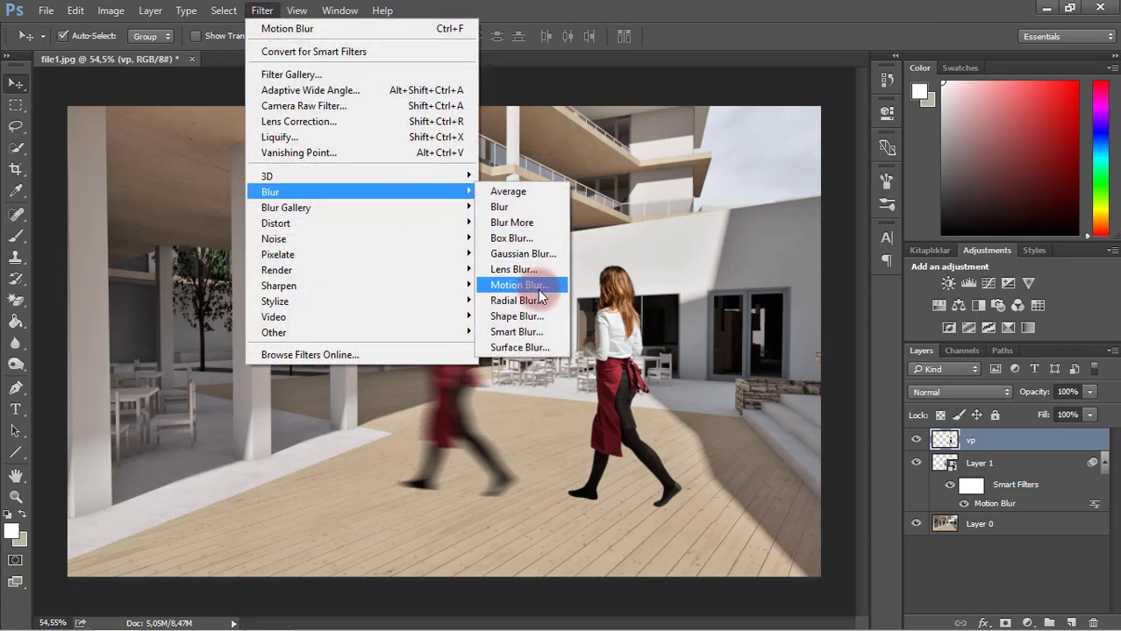
pyautogui.click(538, 288)
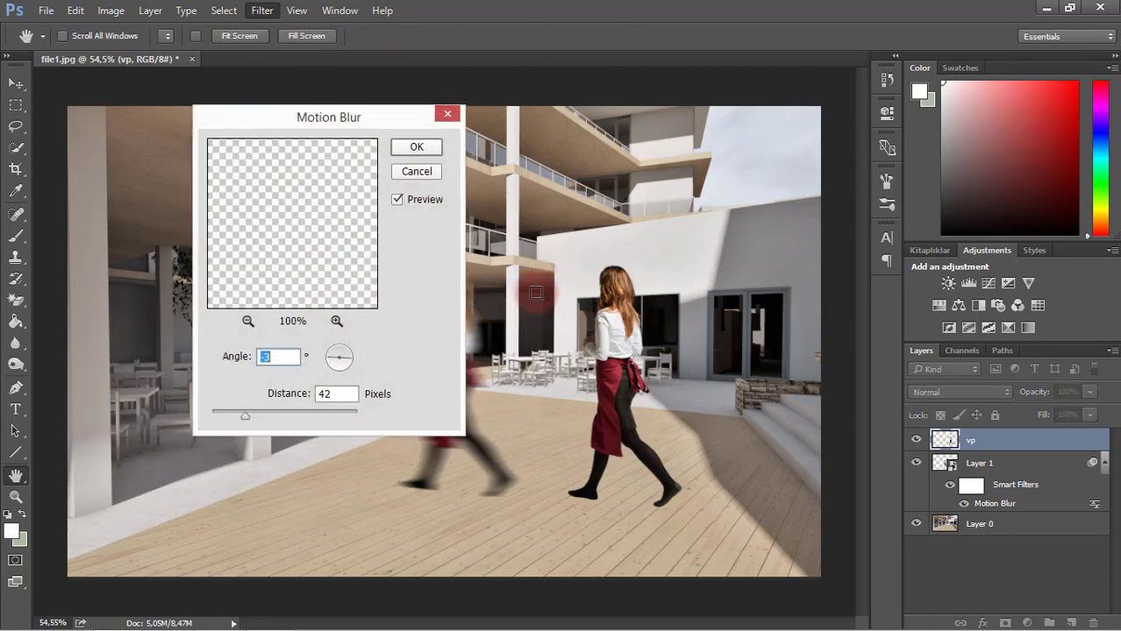
pyautogui.click(355, 356)
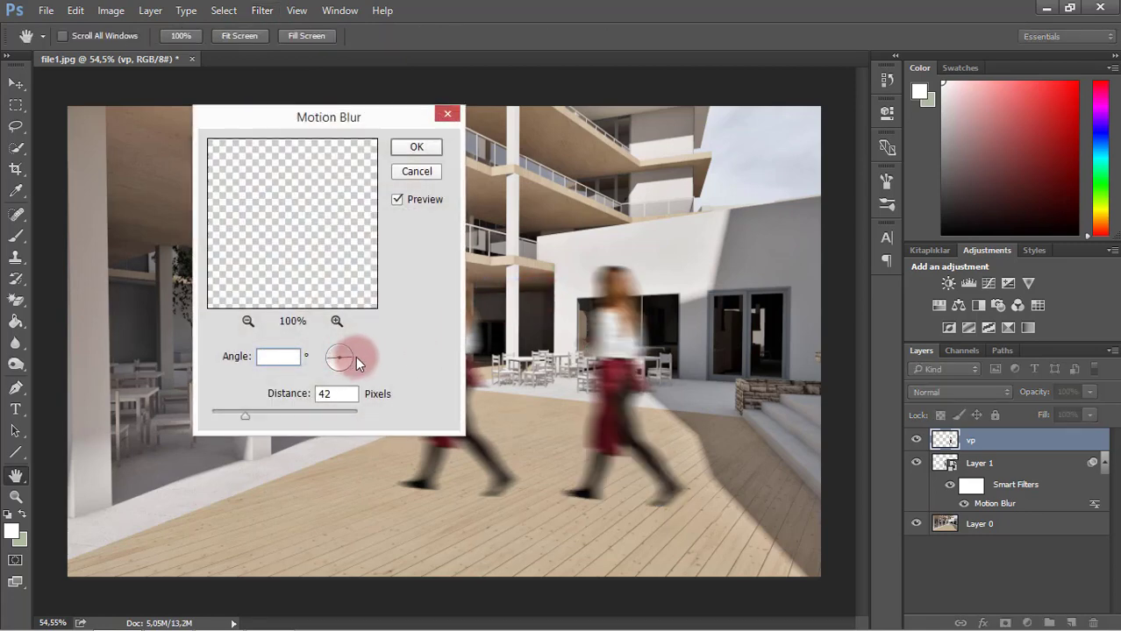
pyautogui.click(416, 149)
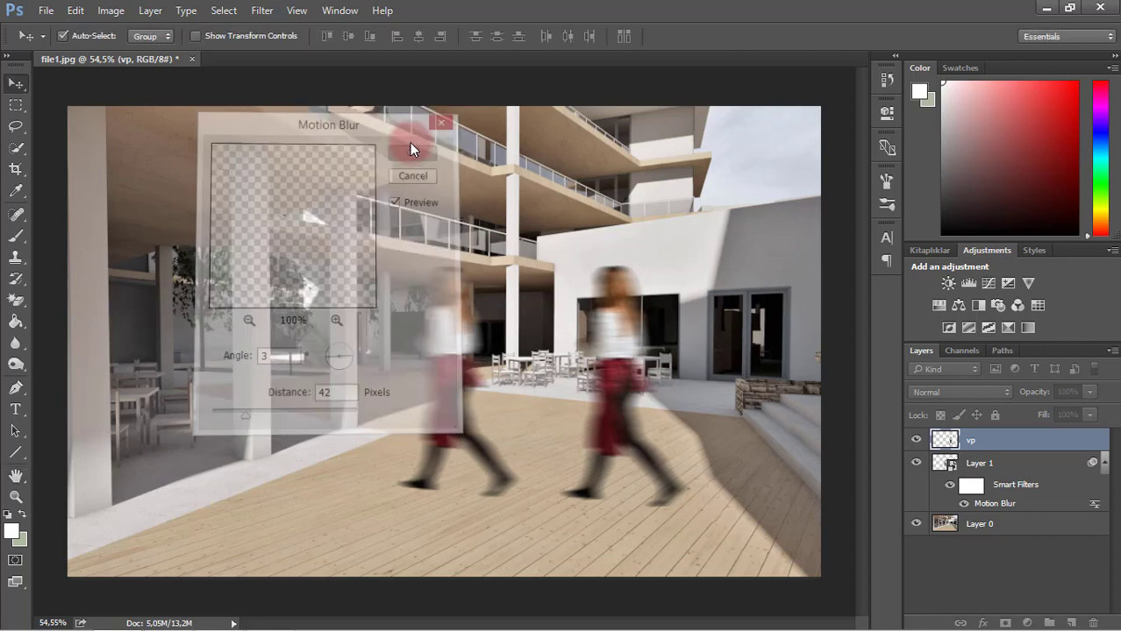